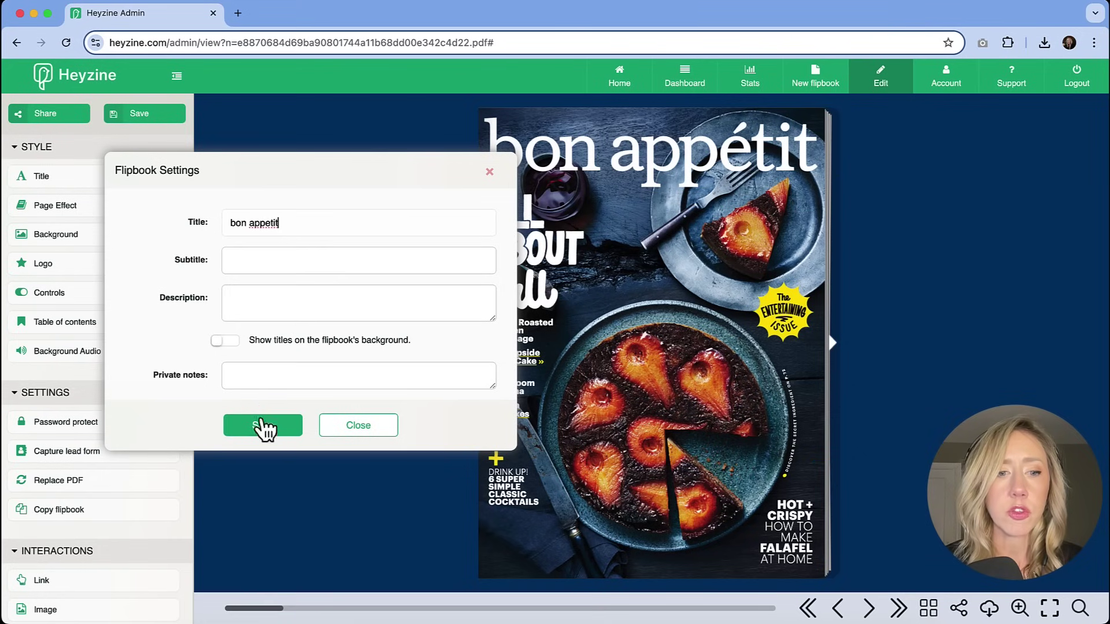
- Save the flipbook title "bon appetit"
click(263, 428)
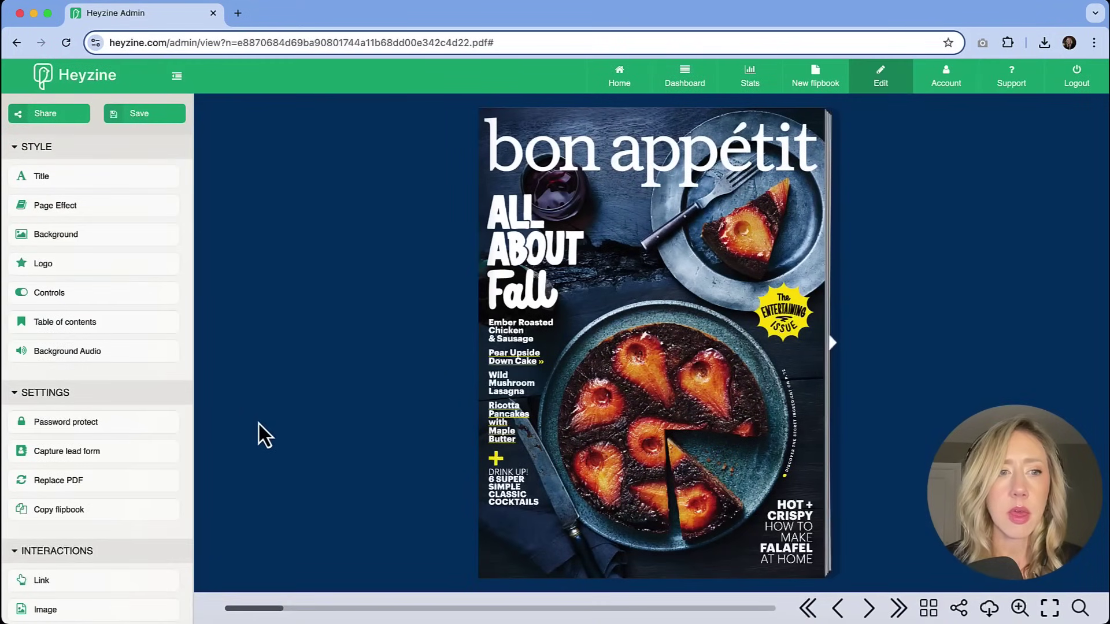
- Review the page effect settings for the Magazine style, including the additional options
click(97, 212)
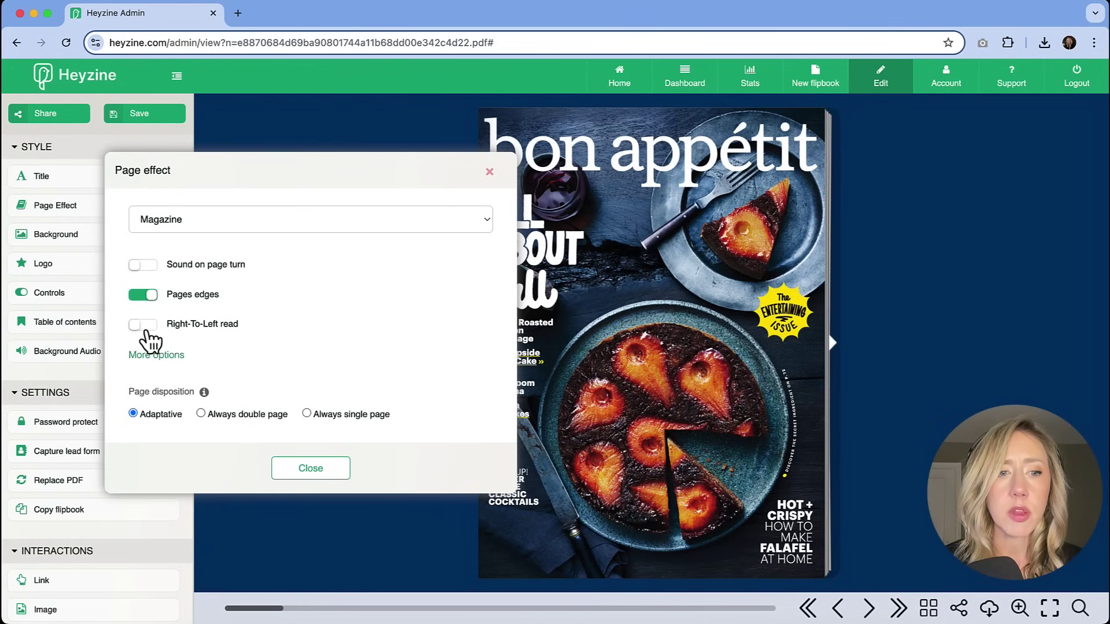
click(154, 356)
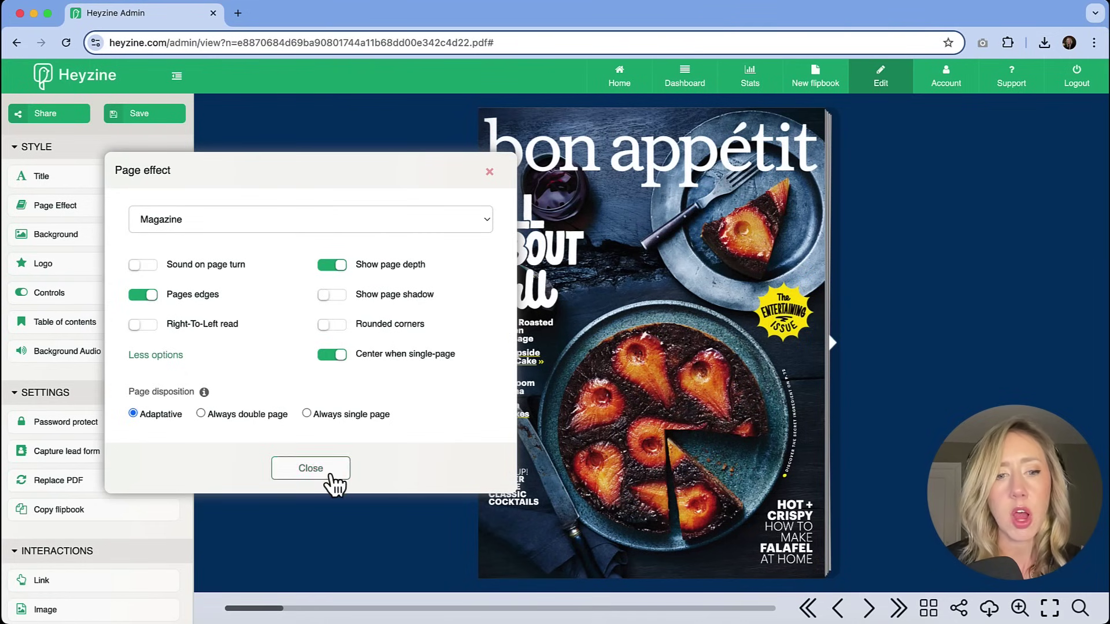
click(324, 473)
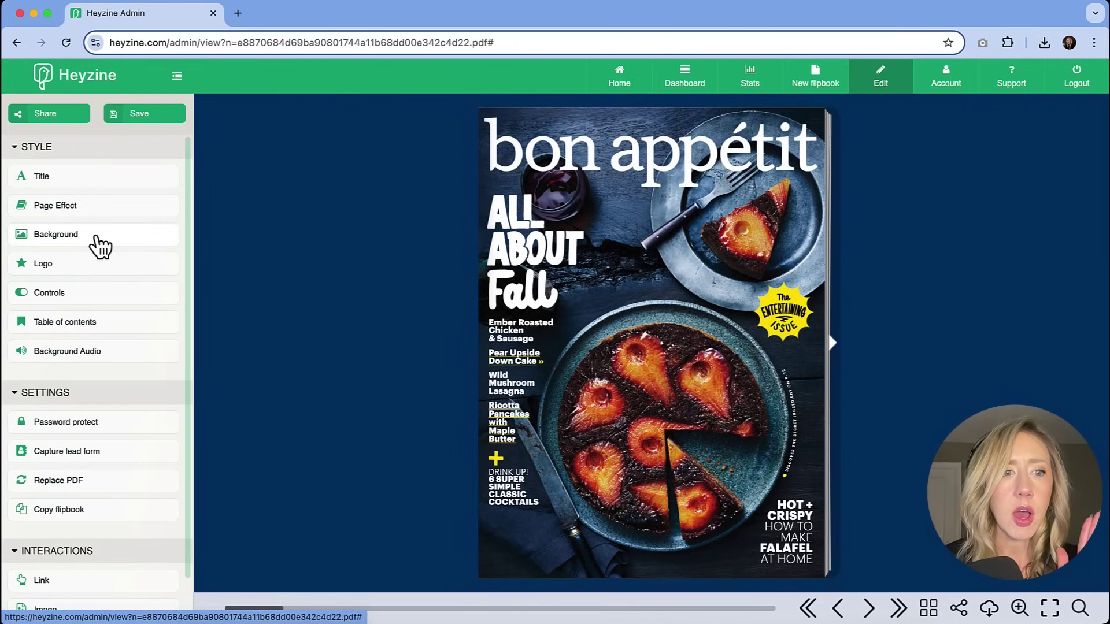
- Set the flipbook's background color to black (#000000)
click(97, 246)
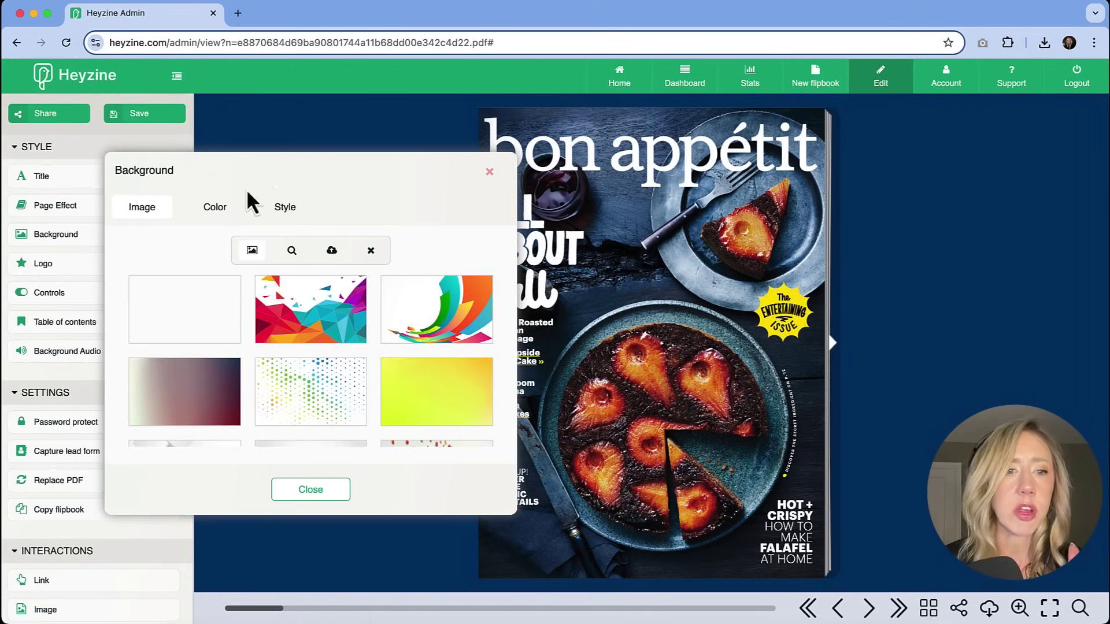
click(217, 209)
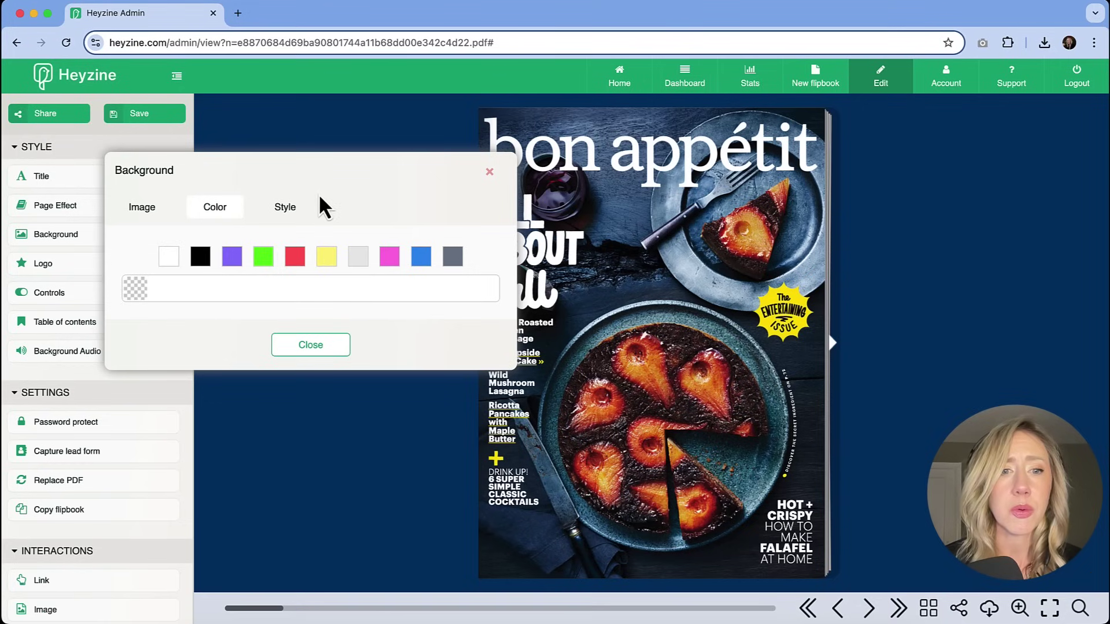
click(202, 256)
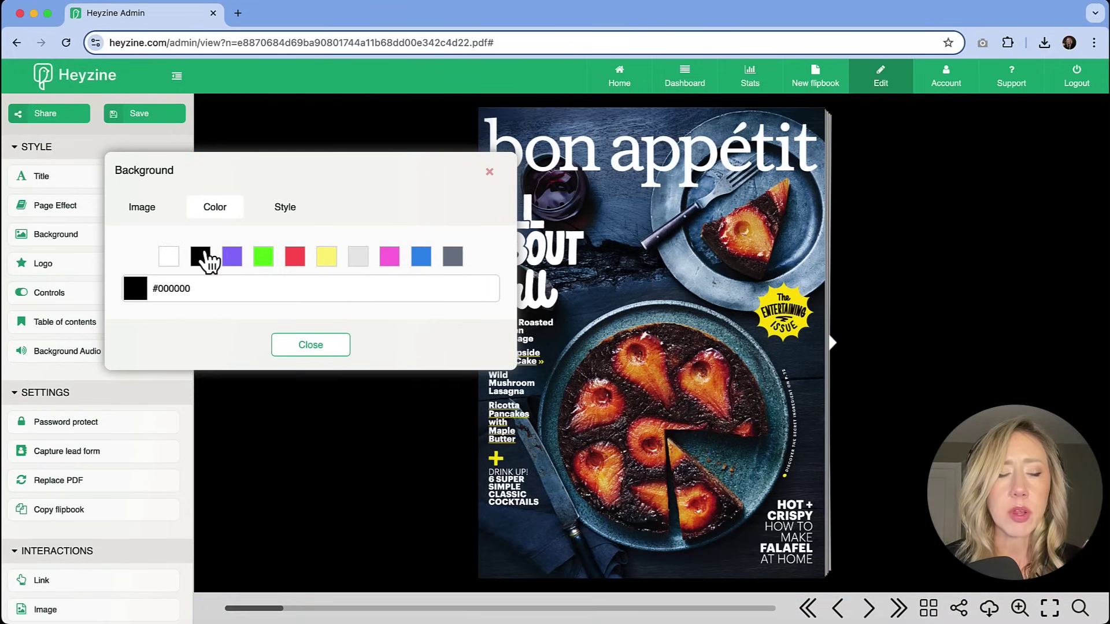
click(304, 347)
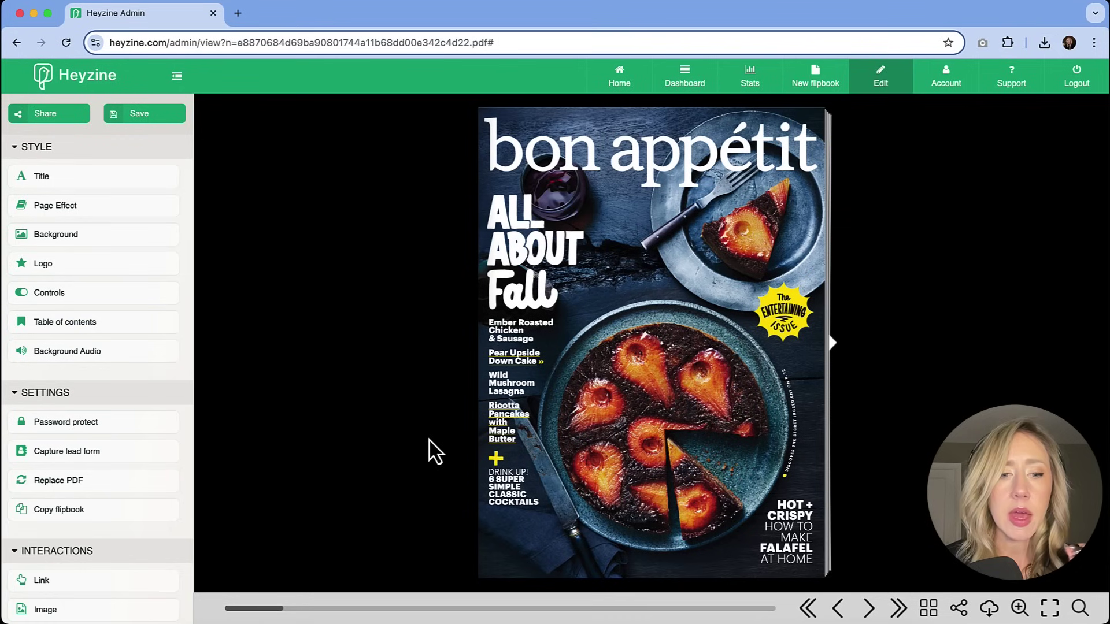
- Examine the logo's size, position and company link settings
click(99, 270)
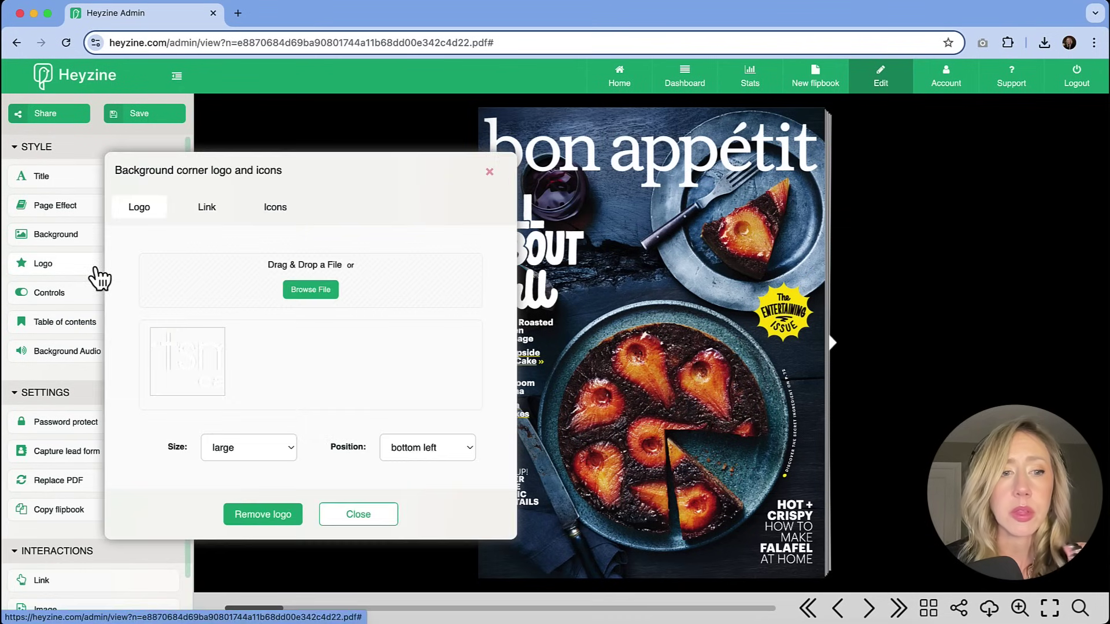
click(212, 218)
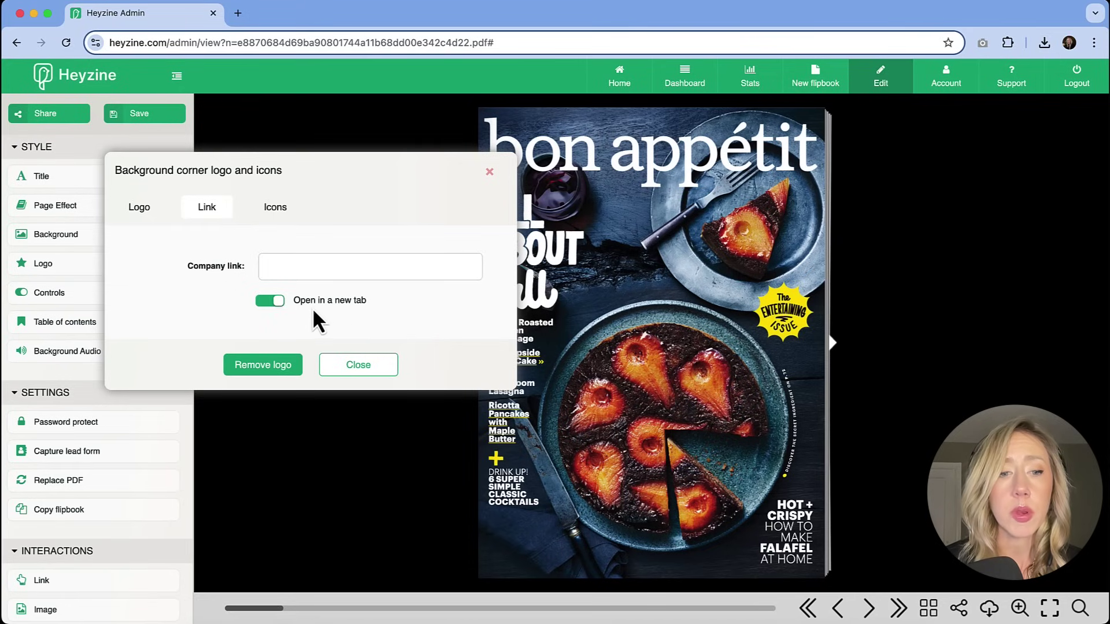
click(359, 372)
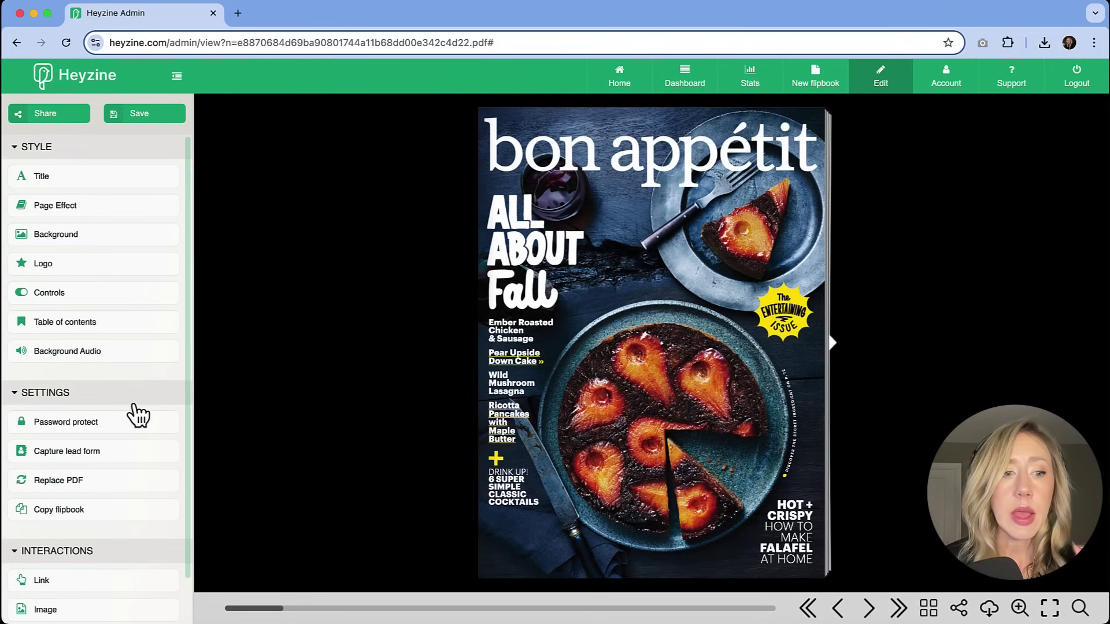
- Review the lead capture form's fields and style, enable the form on page 3, and keep its preview unobstructed
scroll(137, 415, down, 3)
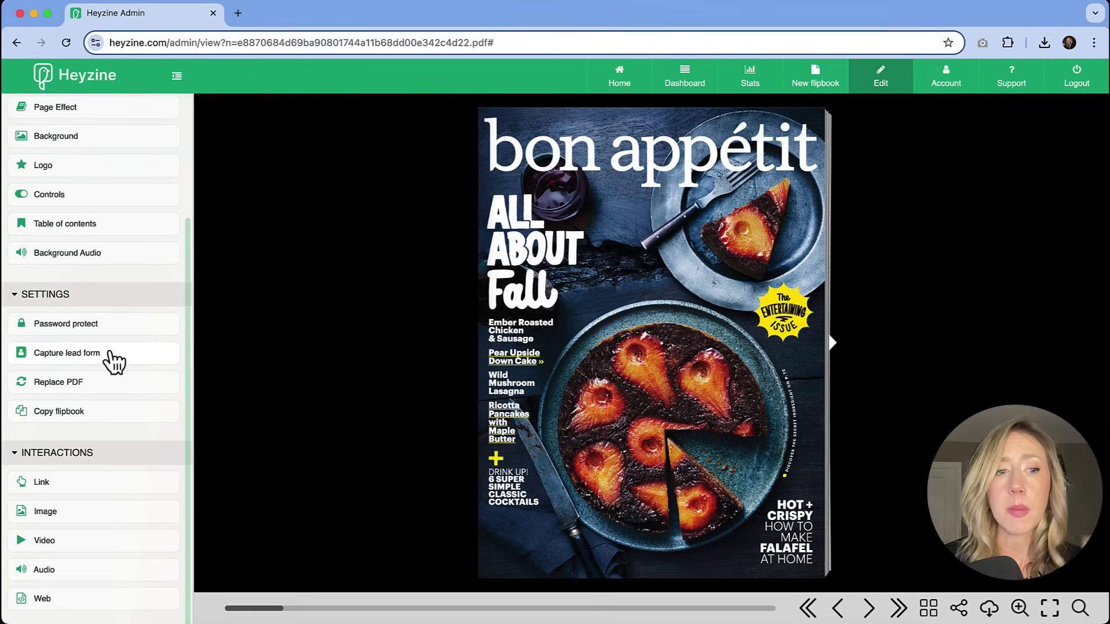
click(110, 352)
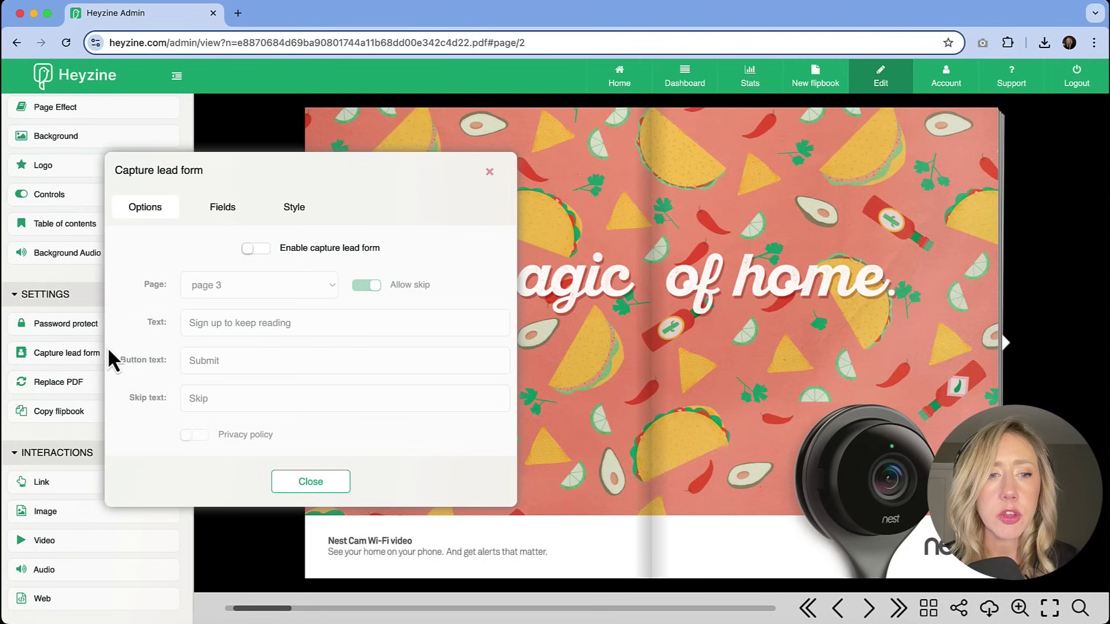
click(223, 208)
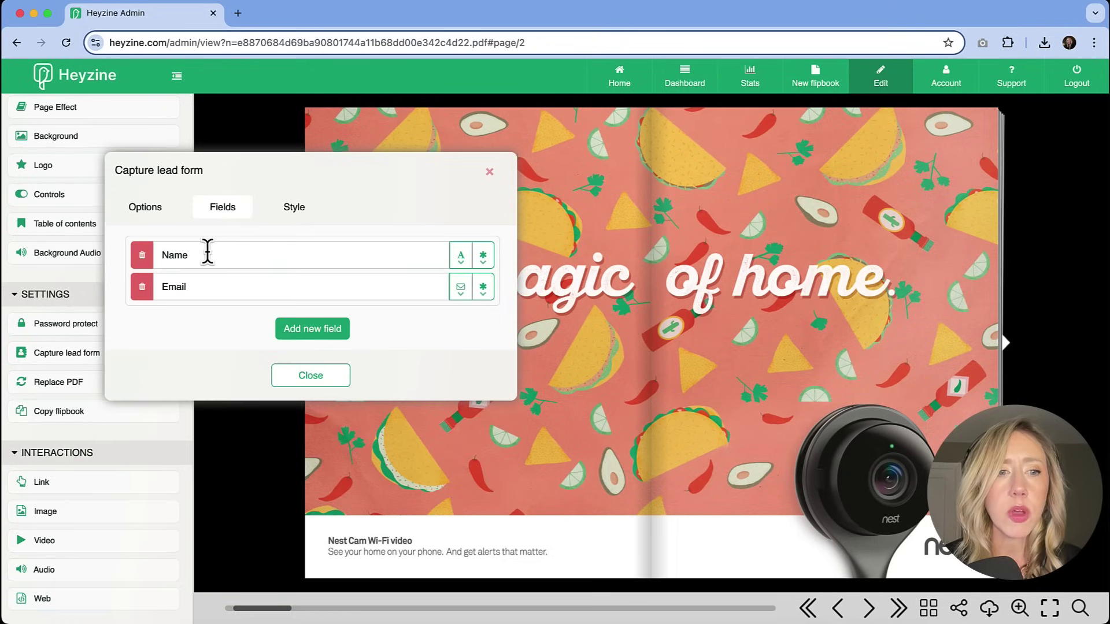
click(302, 211)
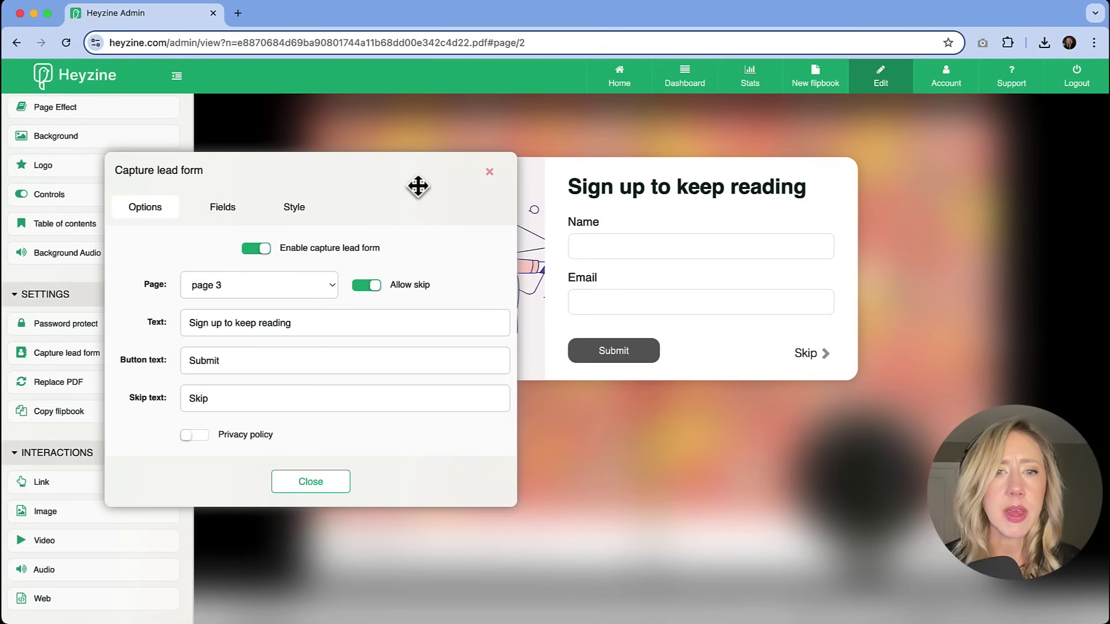
drag(417, 186, 279, 271)
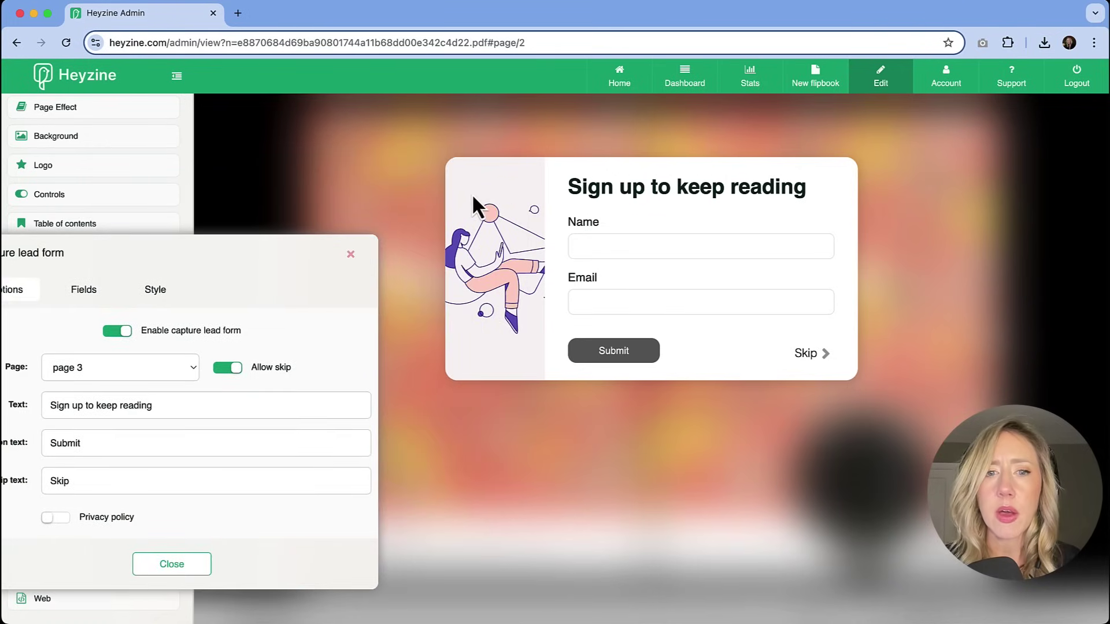
drag(242, 265, 294, 161)
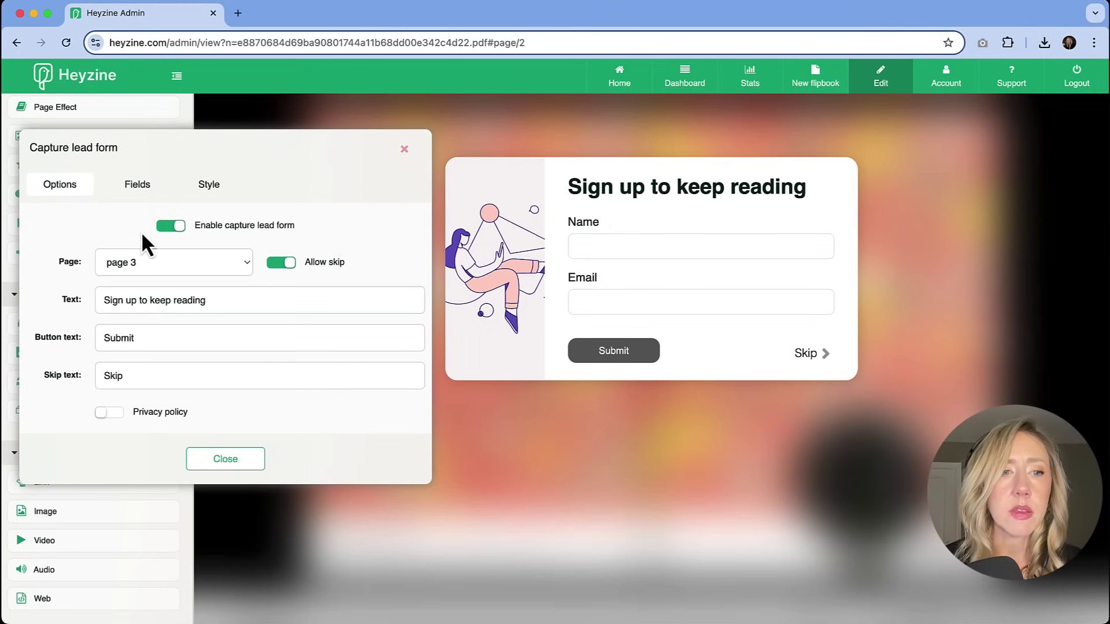
- Add the privacy policy acceptance to the lead form and disallow skipping it
click(105, 415)
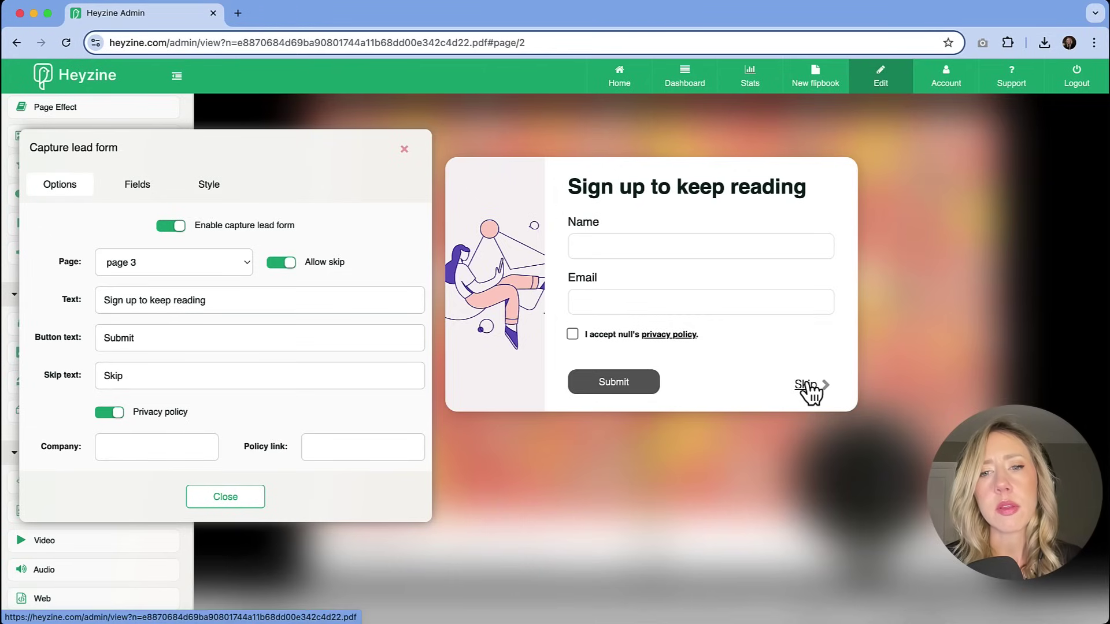
click(284, 263)
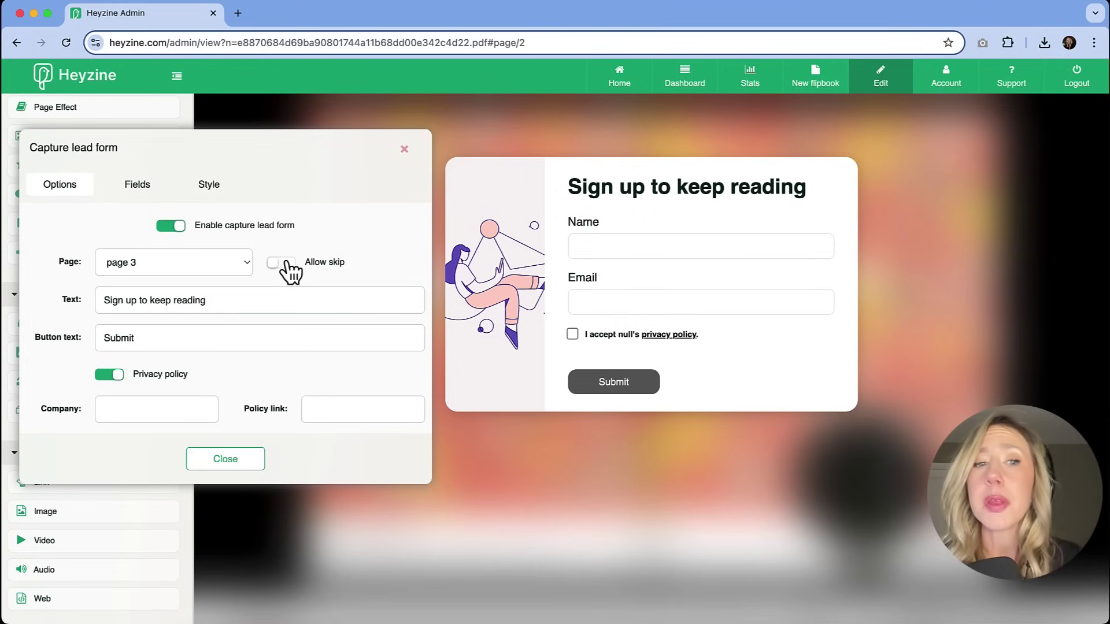
- Try the Blur dark theme on the lead form, then set it to Solid light and close the form settings
click(208, 184)
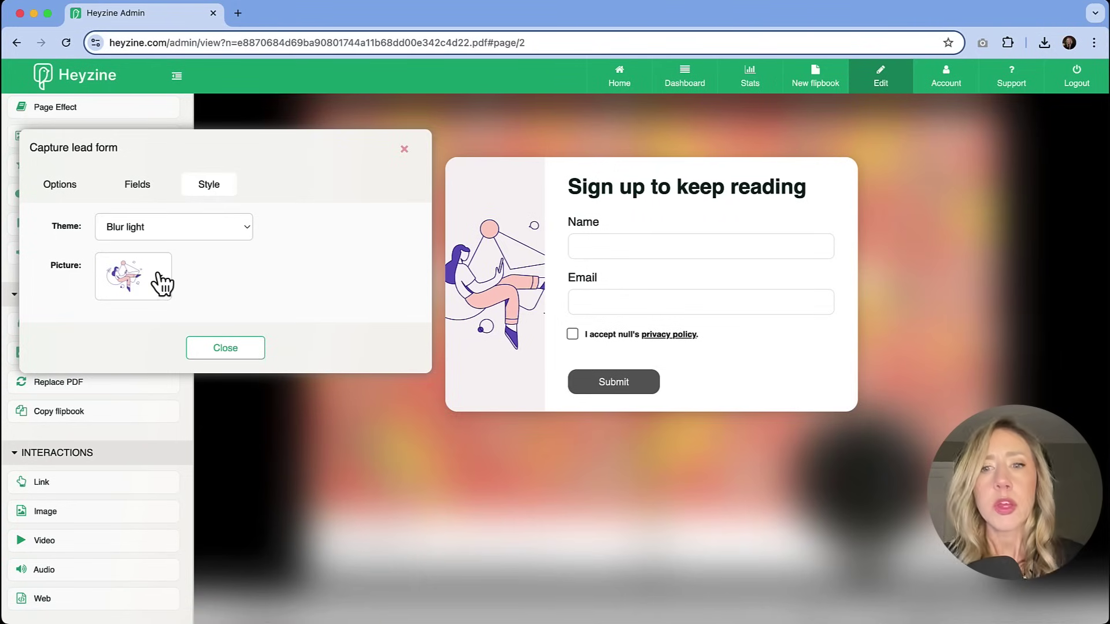
click(172, 230)
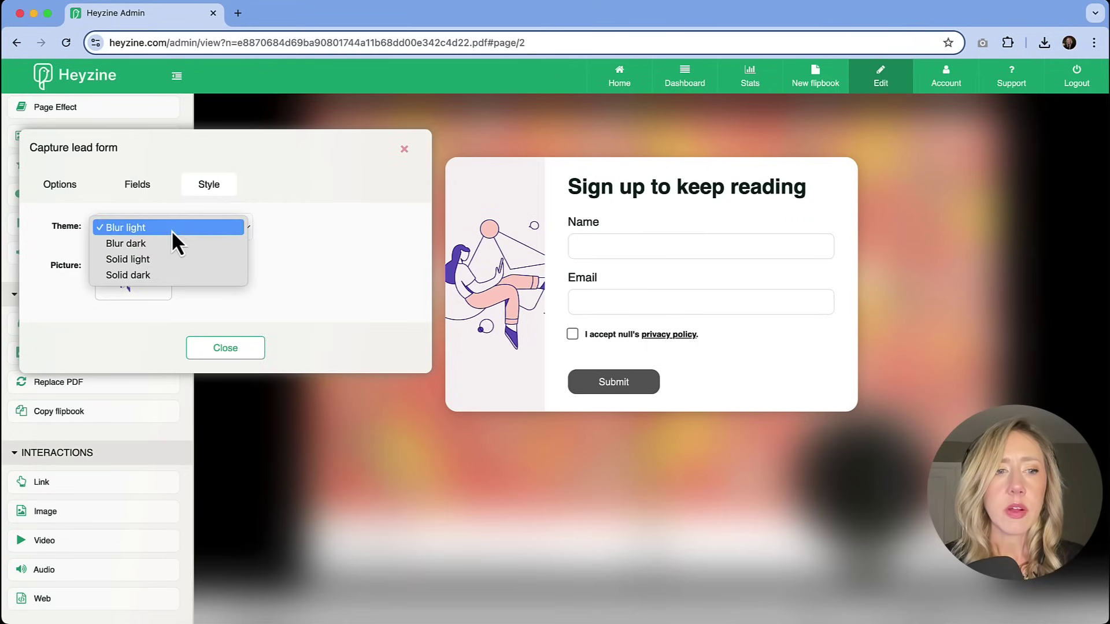
click(165, 248)
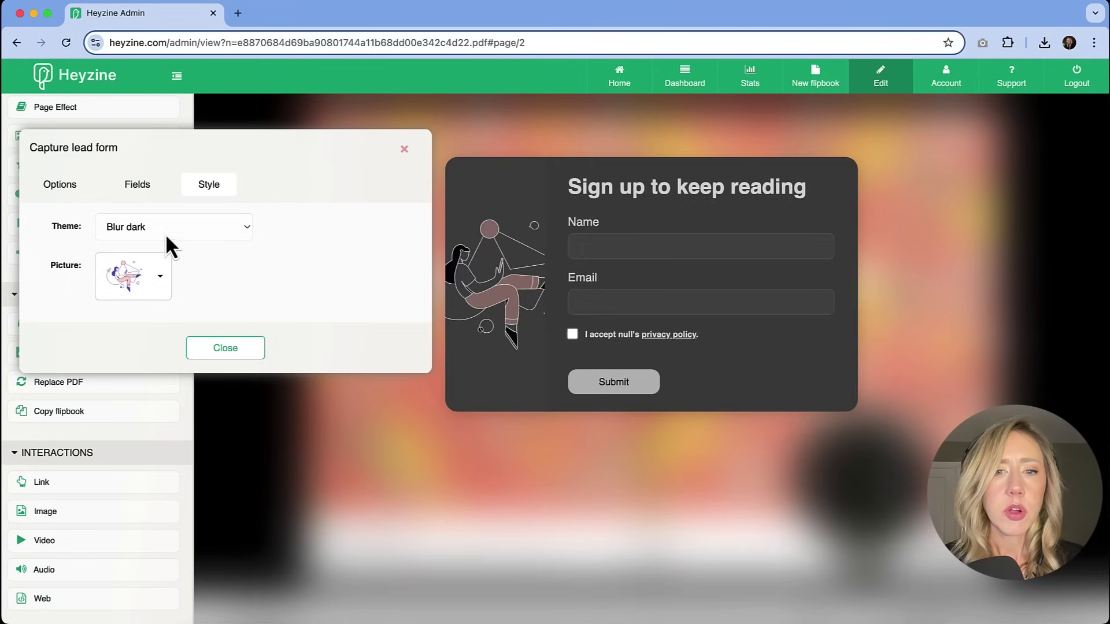
click(169, 222)
click(167, 243)
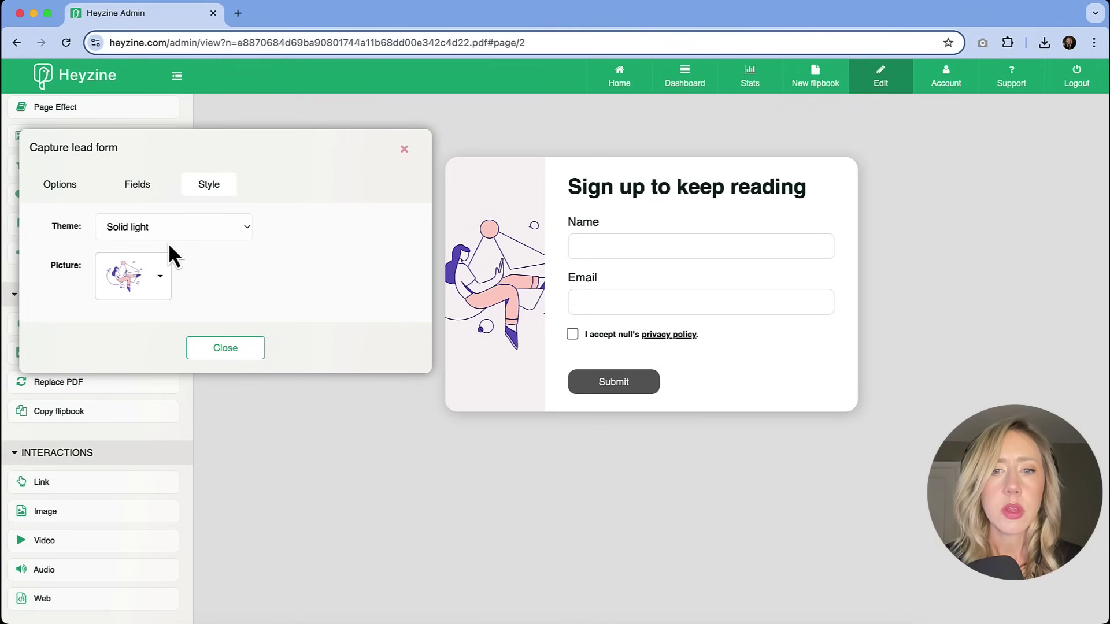
click(164, 230)
click(154, 196)
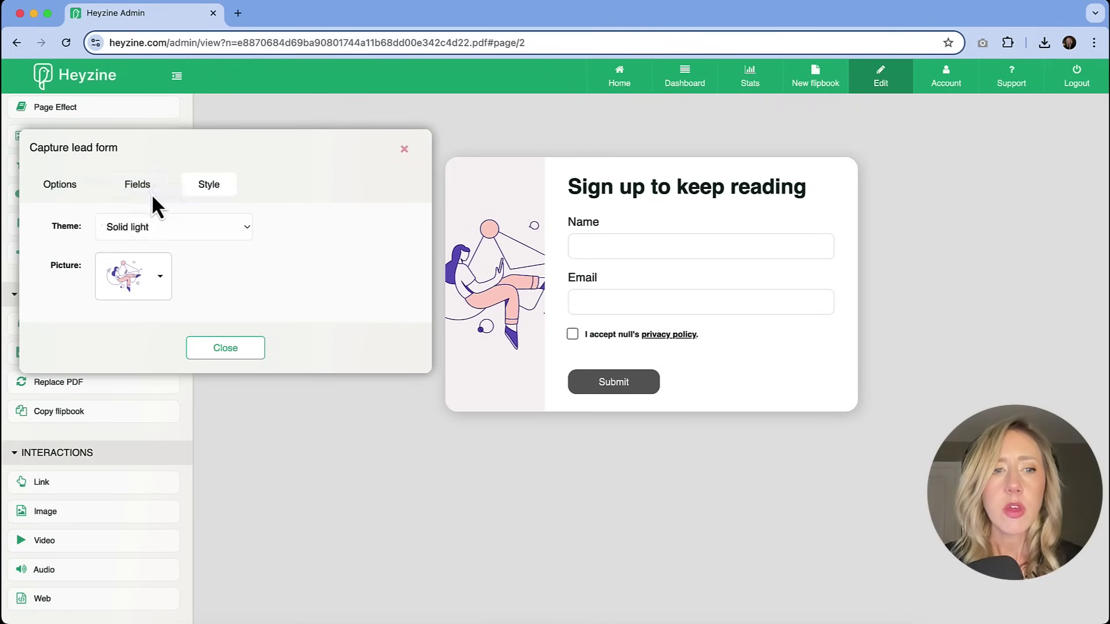
click(236, 353)
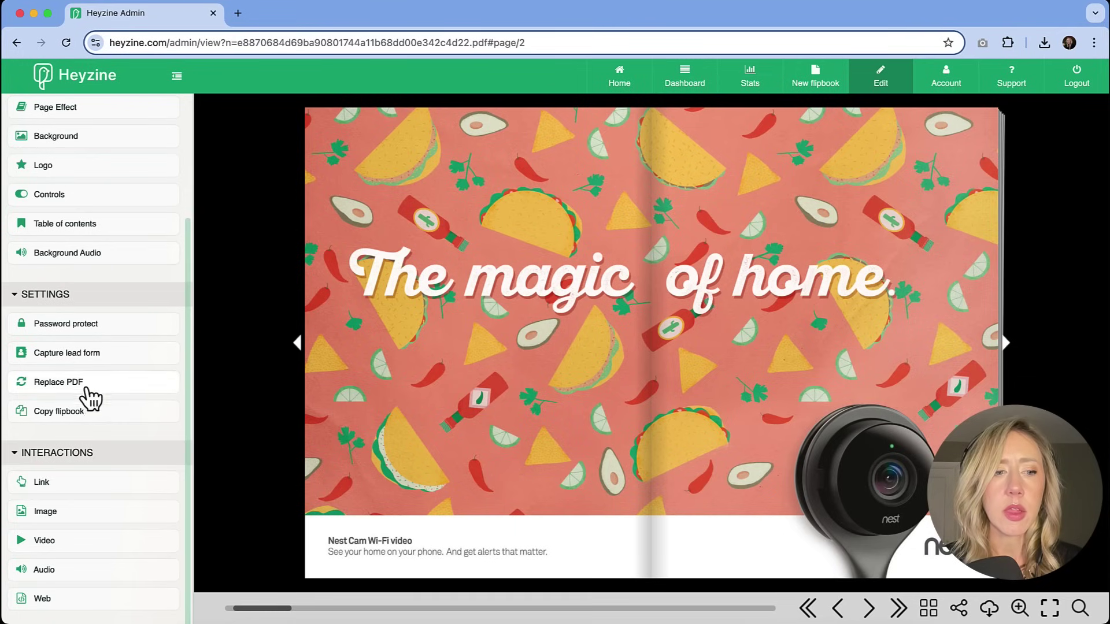
scroll(87, 391, down, 1)
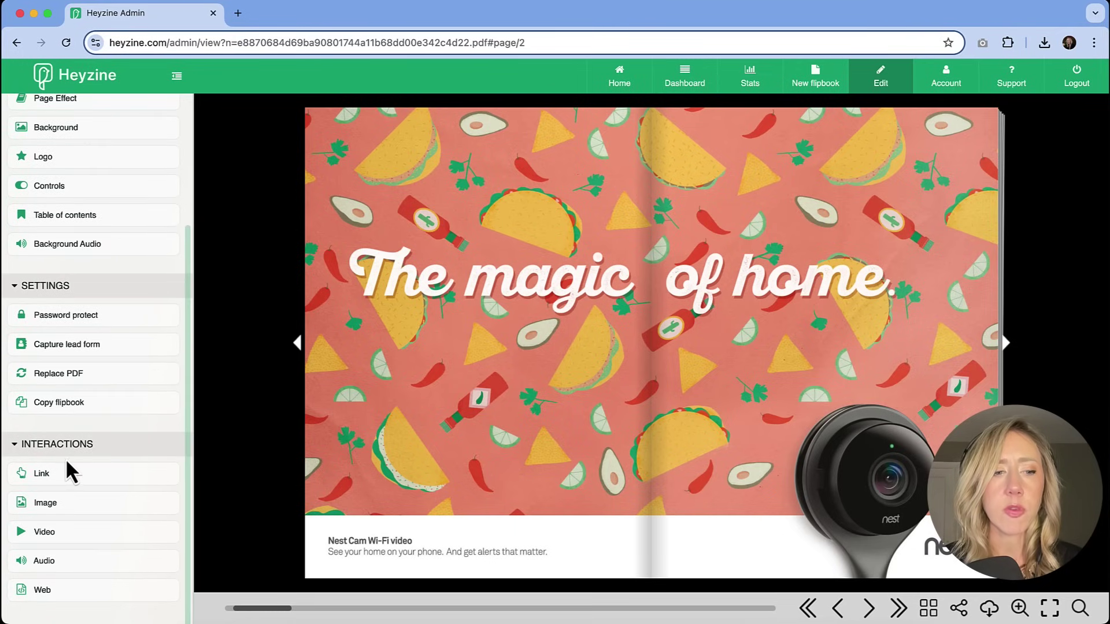
click(56, 539)
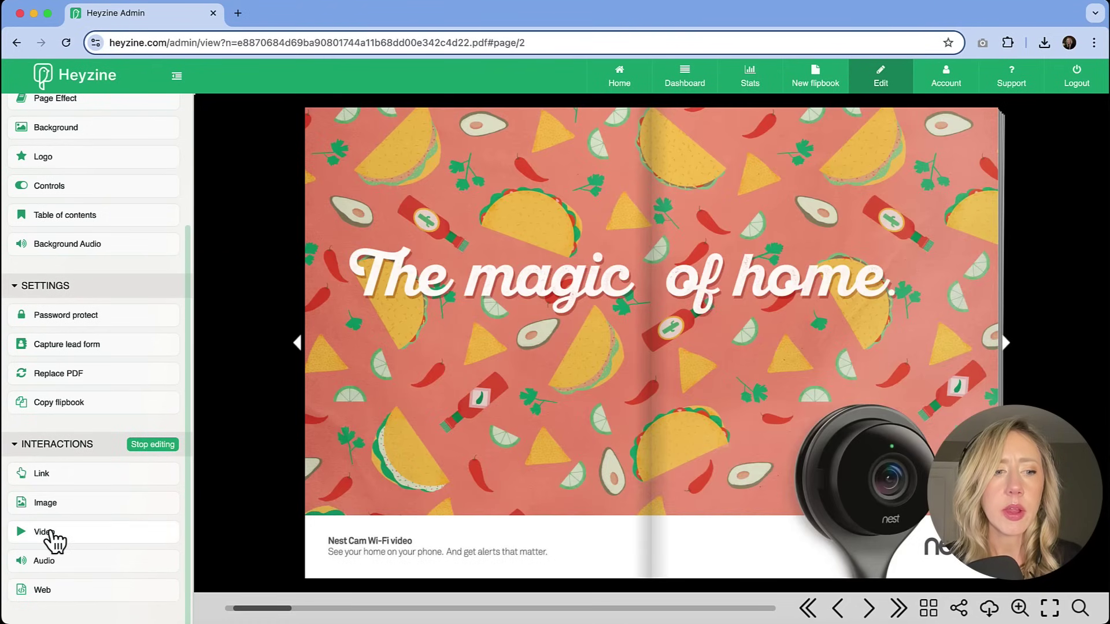
drag(51, 533, 639, 507)
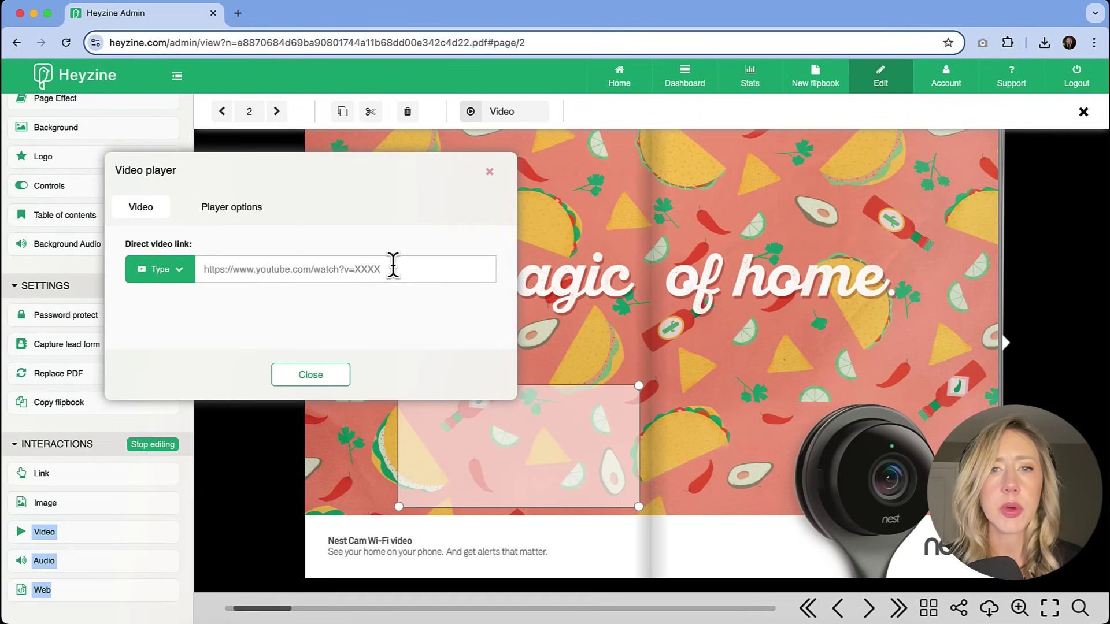
click(240, 270)
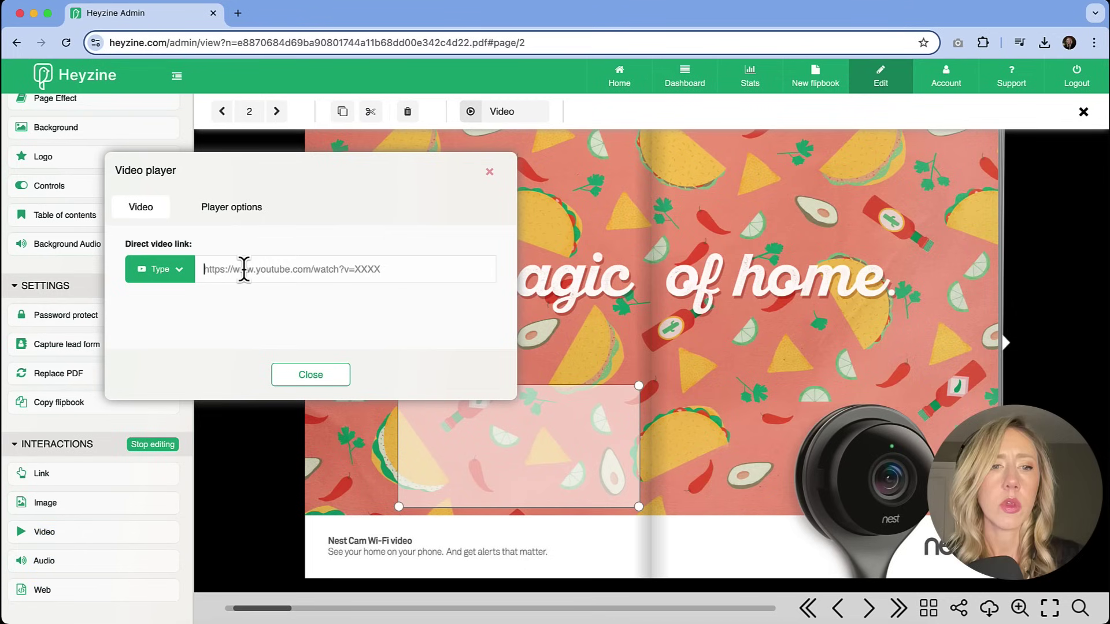
text(https://youtu.be/WWymAHTwsrw?si=2xoayibPI7eH6dgC)
click(345, 378)
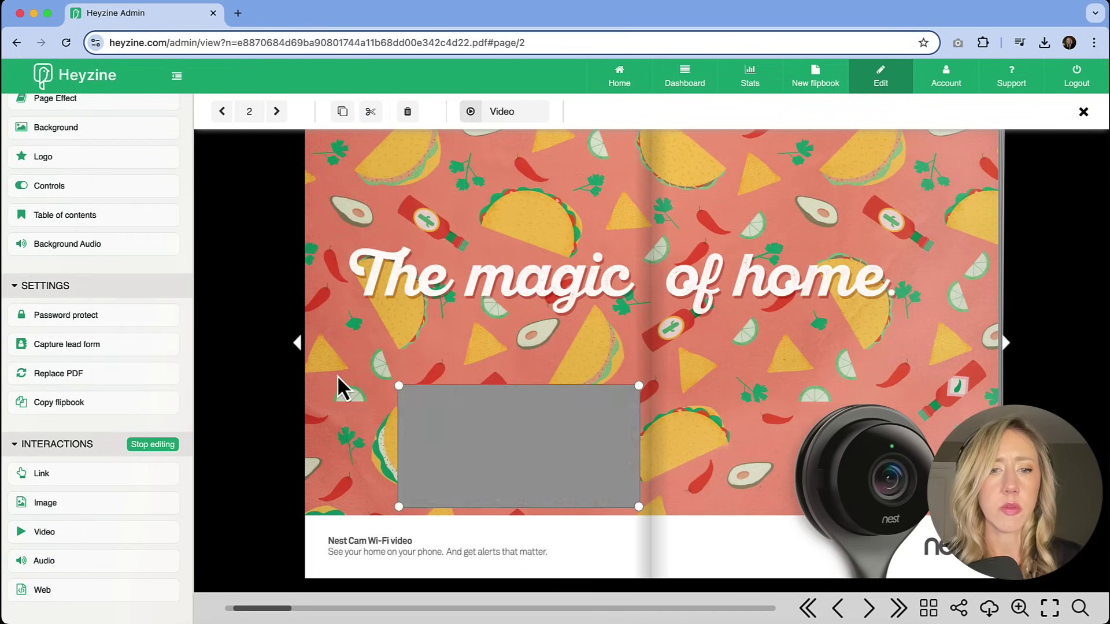
- Enlarge the video and position it below "The magic" heading on page 2, and finish editing the interactions
mouse_move(620, 474)
mouse_down()
mouse_move(549, 457)
mouse_move(547, 417)
mouse_move(618, 494)
mouse_up()
drag(563, 469, 564, 471)
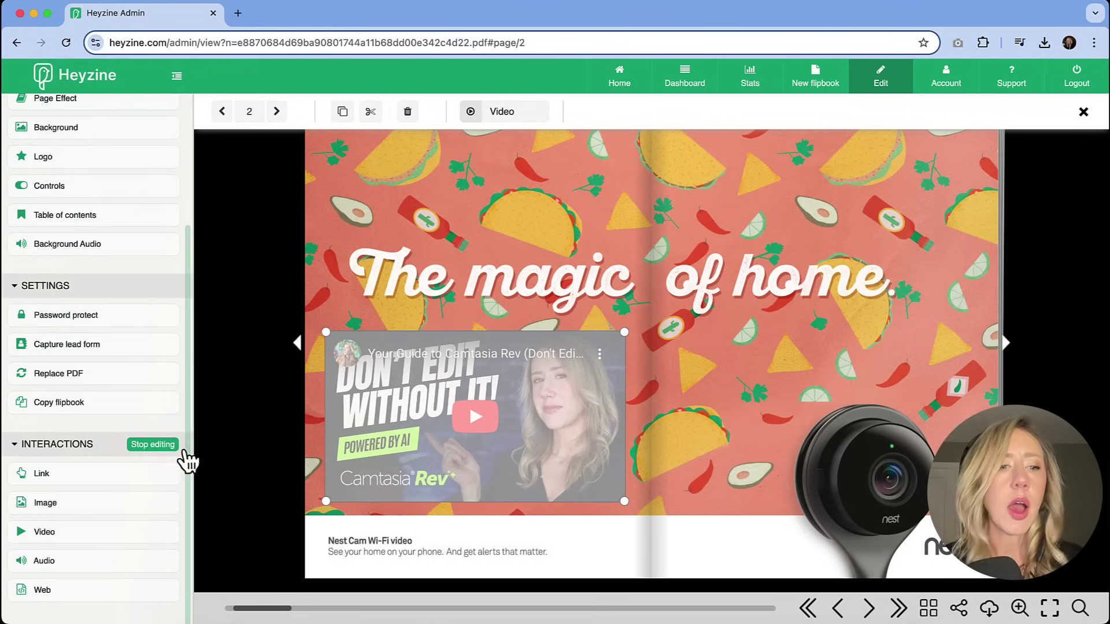
click(168, 446)
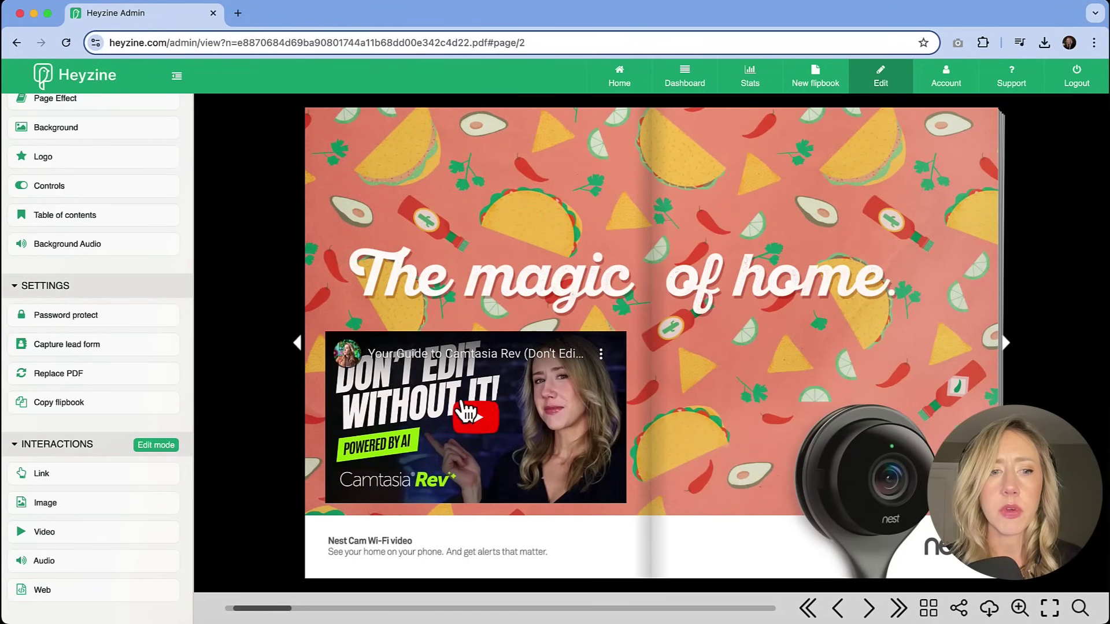
- Save the flipbook and open its sharing options
scroll(96, 586, up, 1)
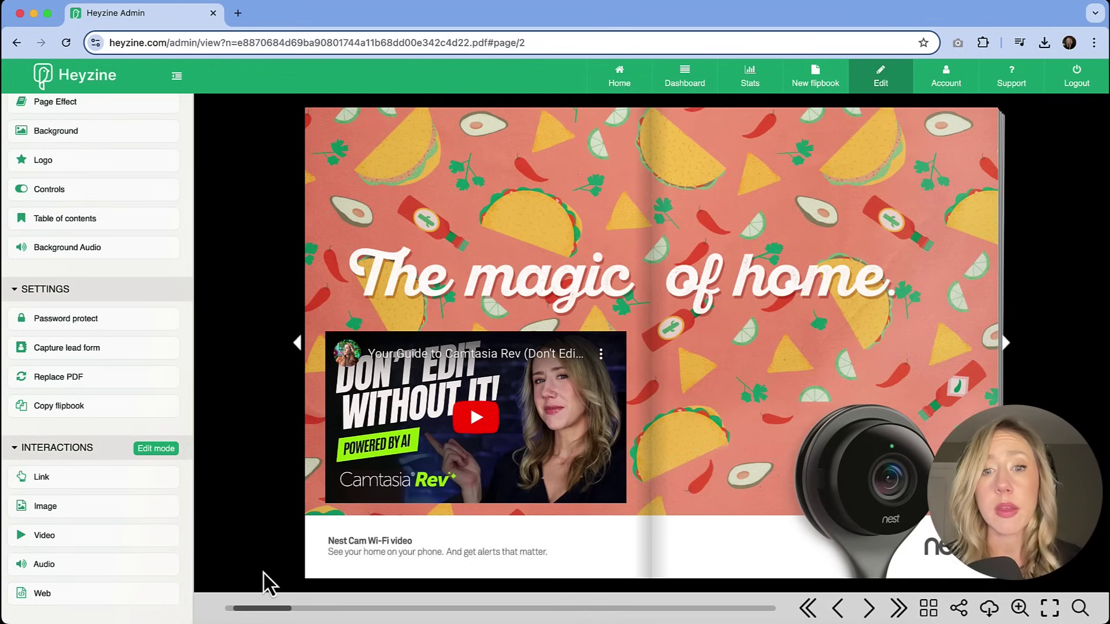
click(359, 484)
scroll(155, 434, up, 3)
click(140, 115)
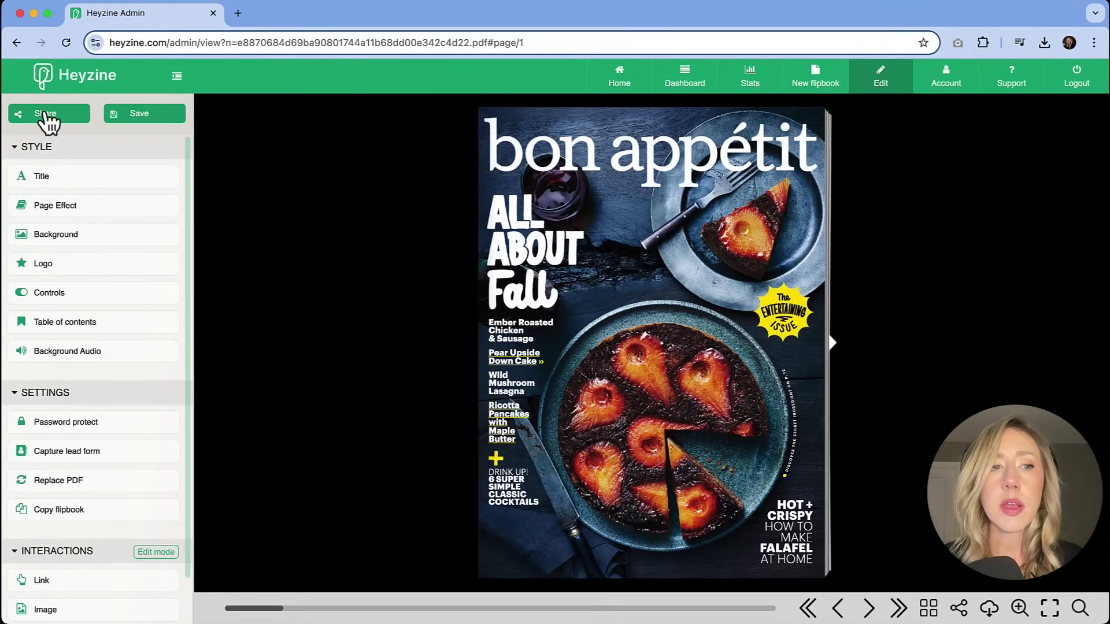
click(47, 117)
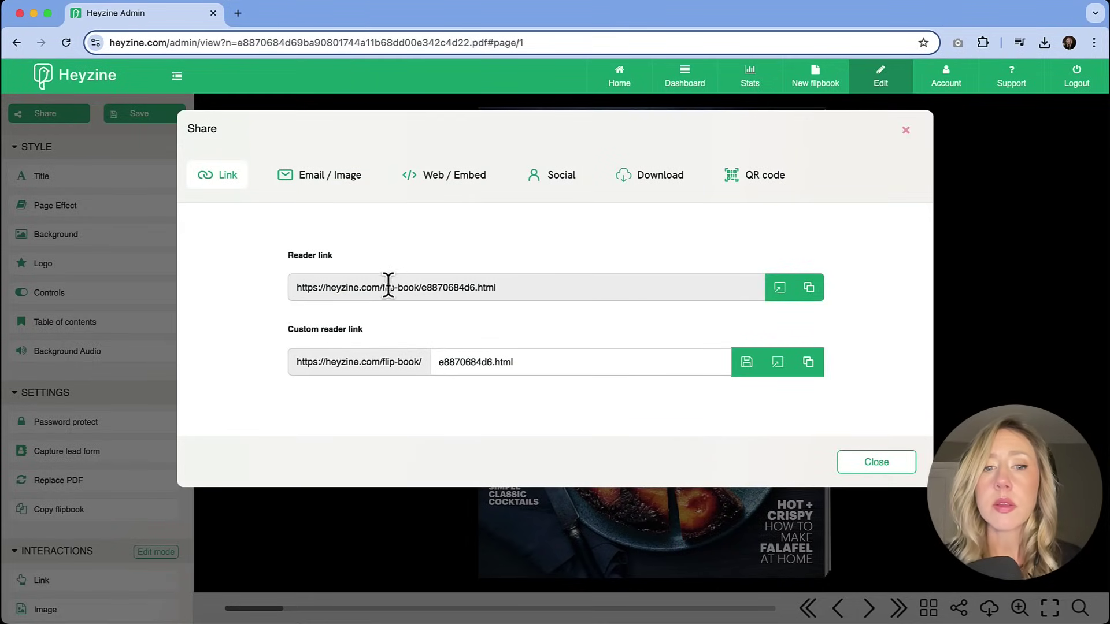
- Copy the flipbook's reader link, open it in a new browser tab and turn to the page 2 spread
click(549, 284)
key(super+c)
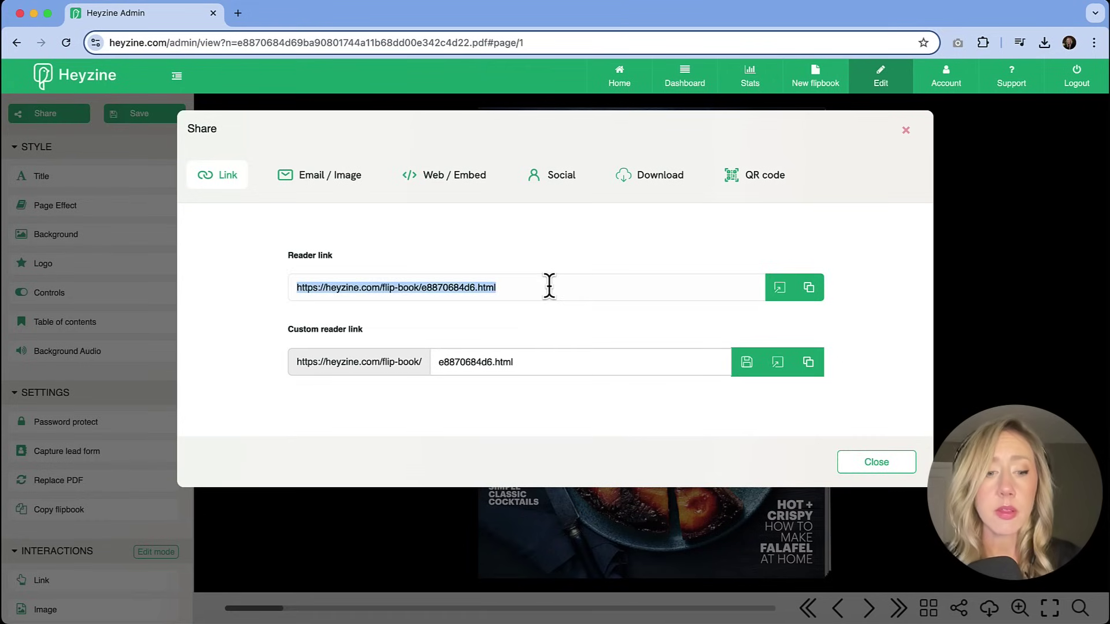
click(237, 13)
click(307, 40)
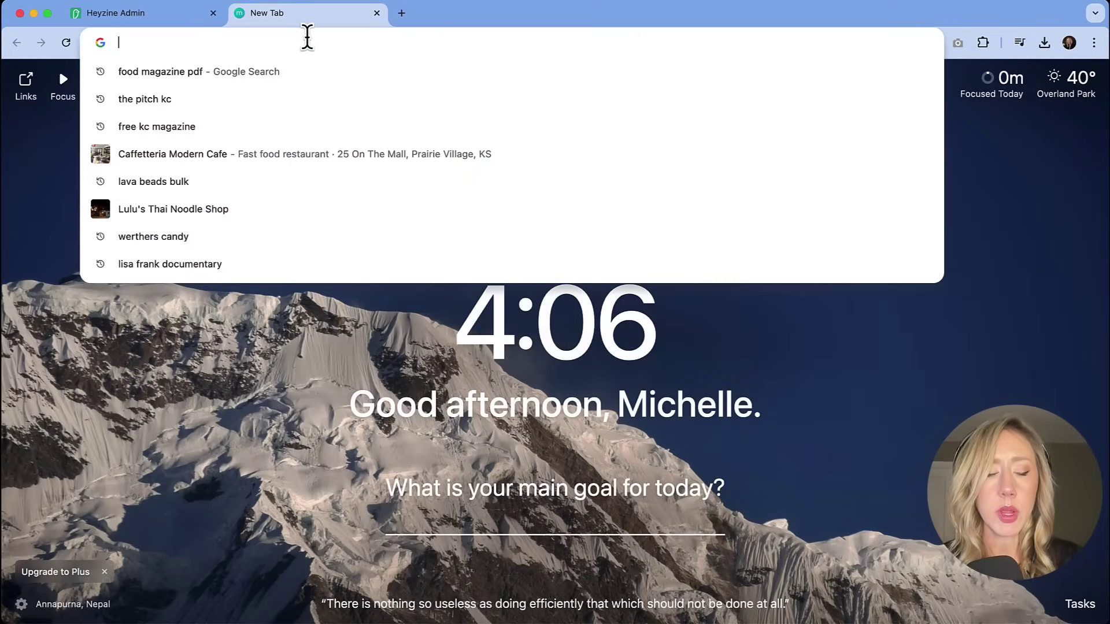
key(super+v)
key(Return)
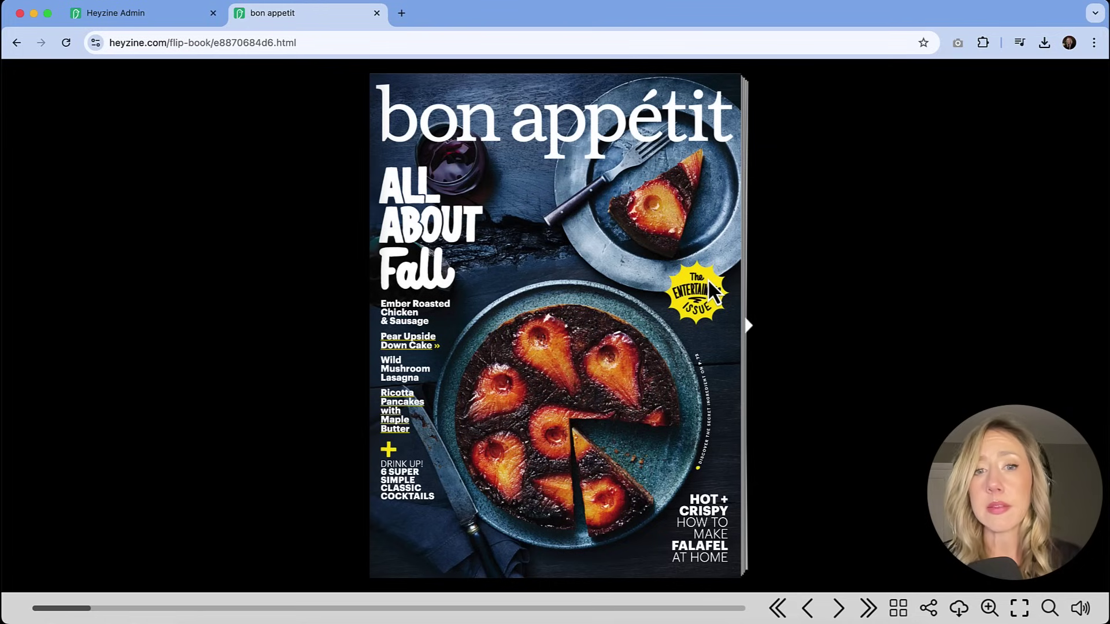
click(748, 326)
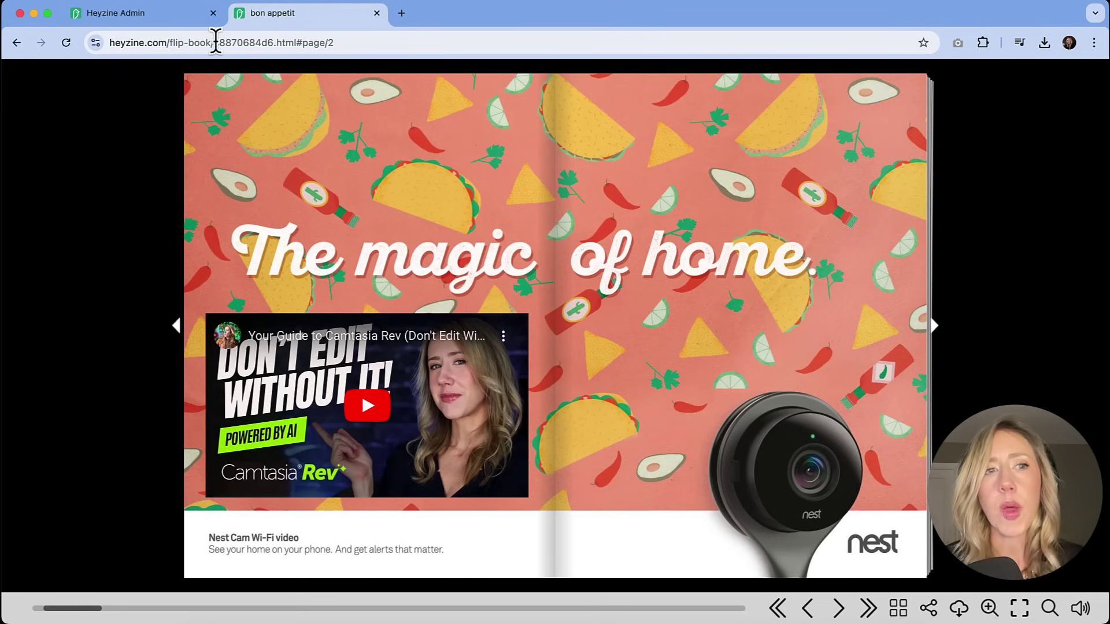
- Back in the Heyzine share dialog, set the custom reader link to bonappetit.html, save it and copy the full link
click(162, 18)
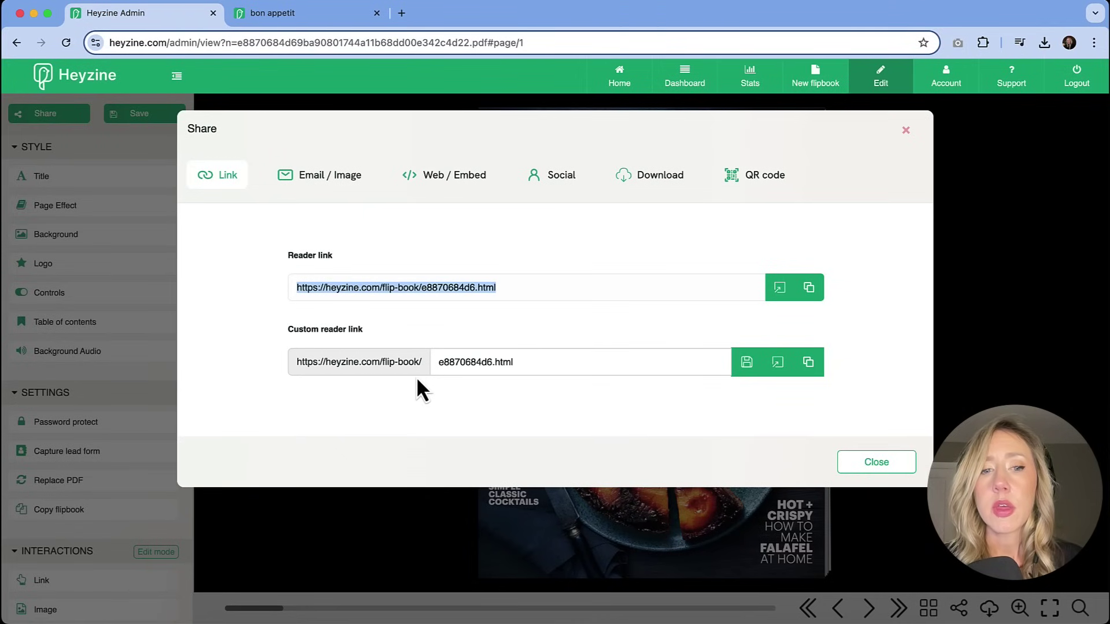
drag(527, 362, 397, 356)
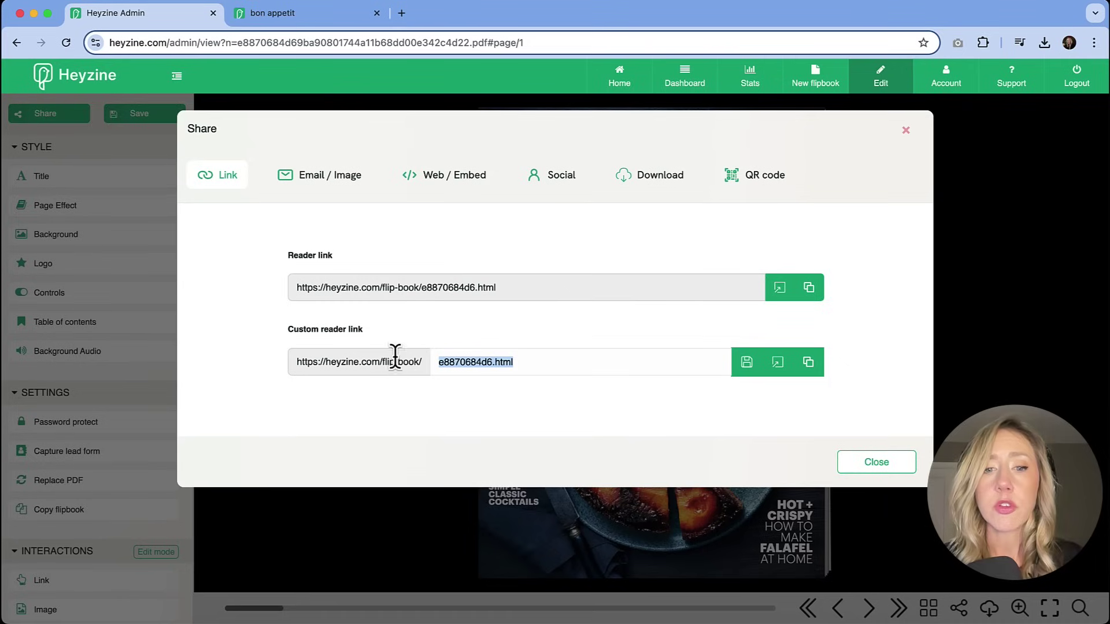
text(bon)
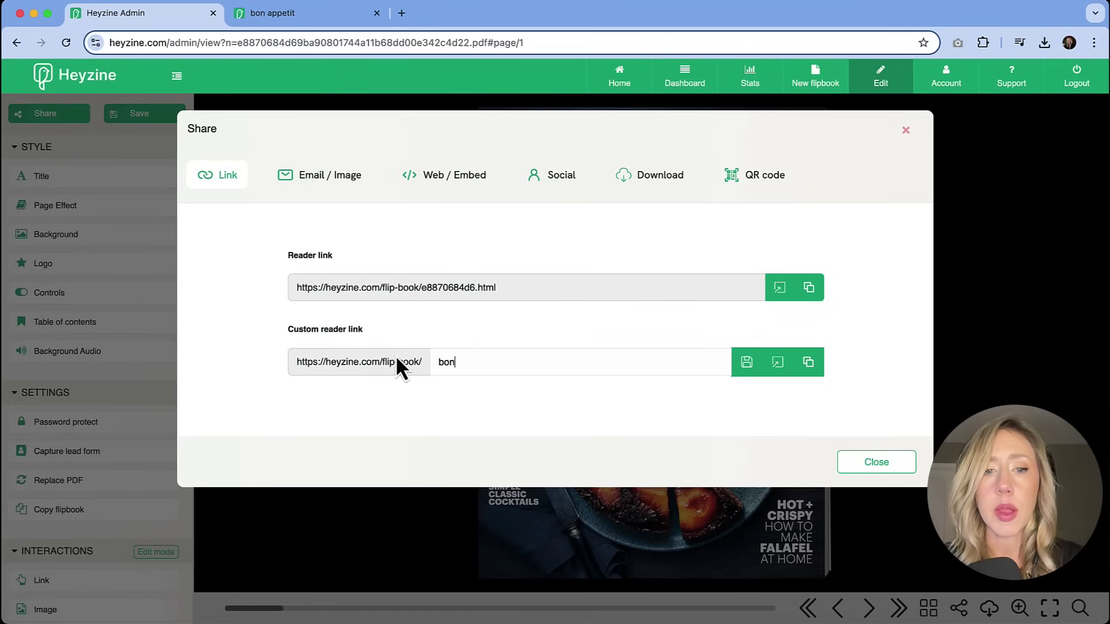
text(appetit.html)
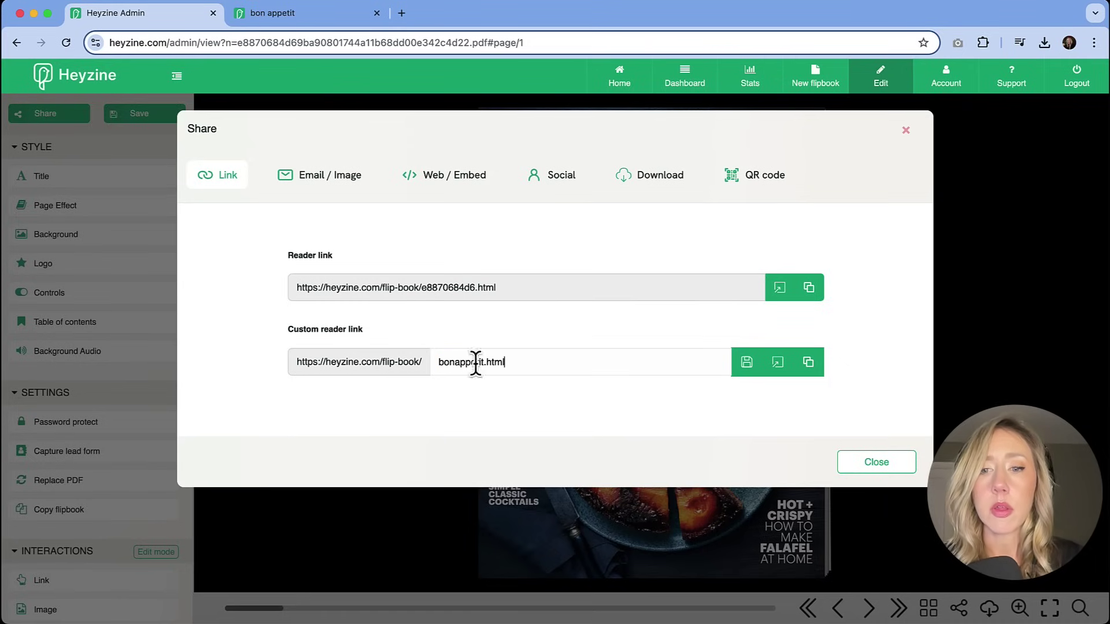
click(745, 363)
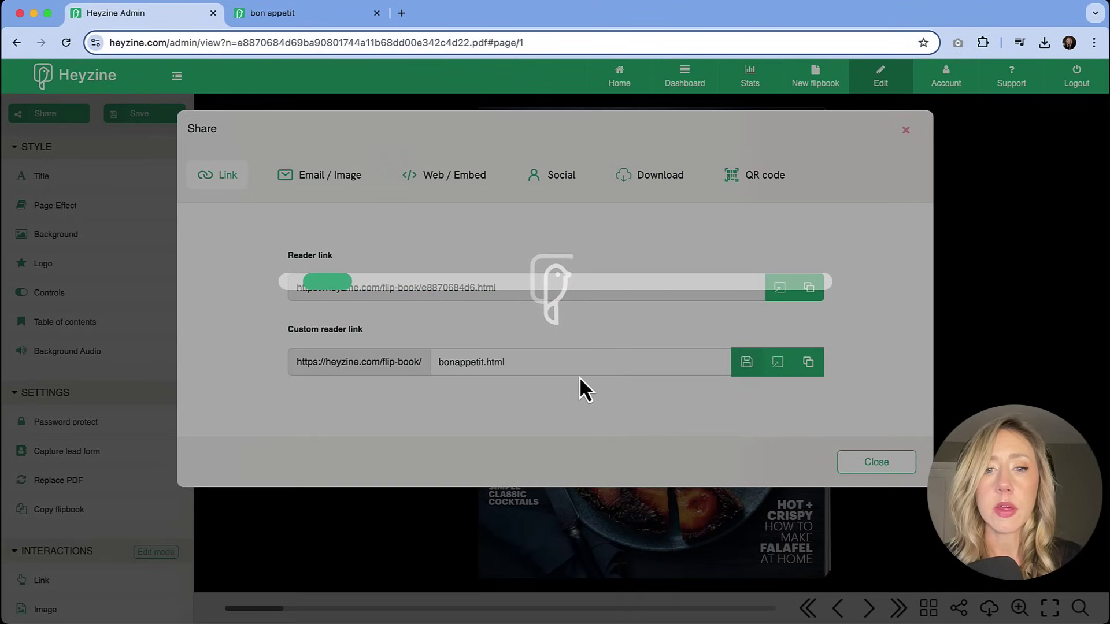
click(809, 363)
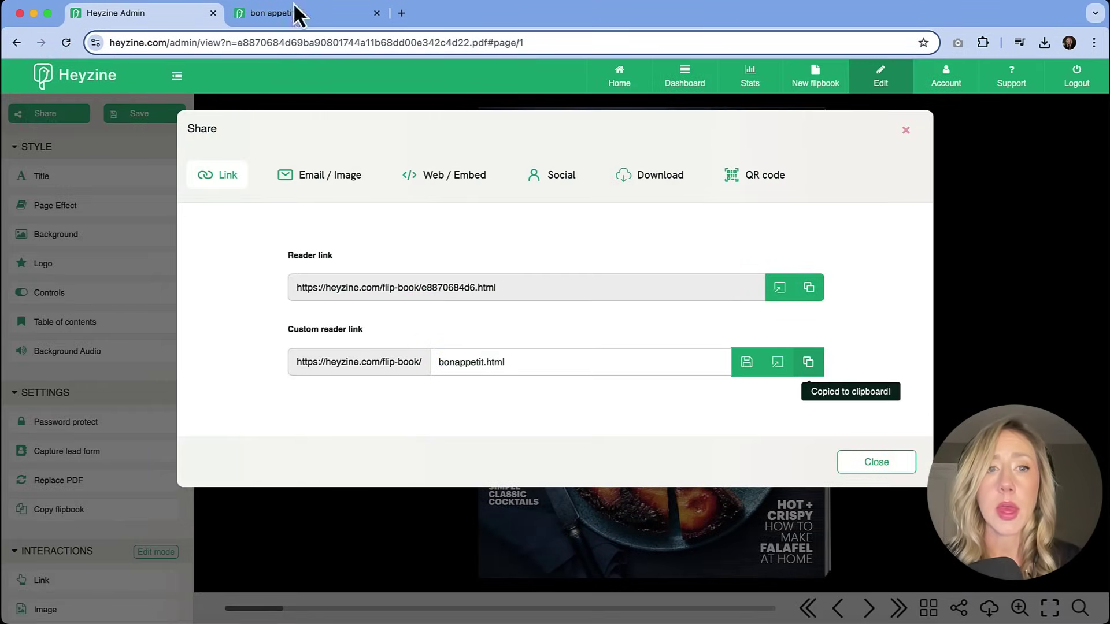
- Load the copied custom reader link in the browser tab that shows the bon appetit flipbook
click(297, 13)
click(294, 42)
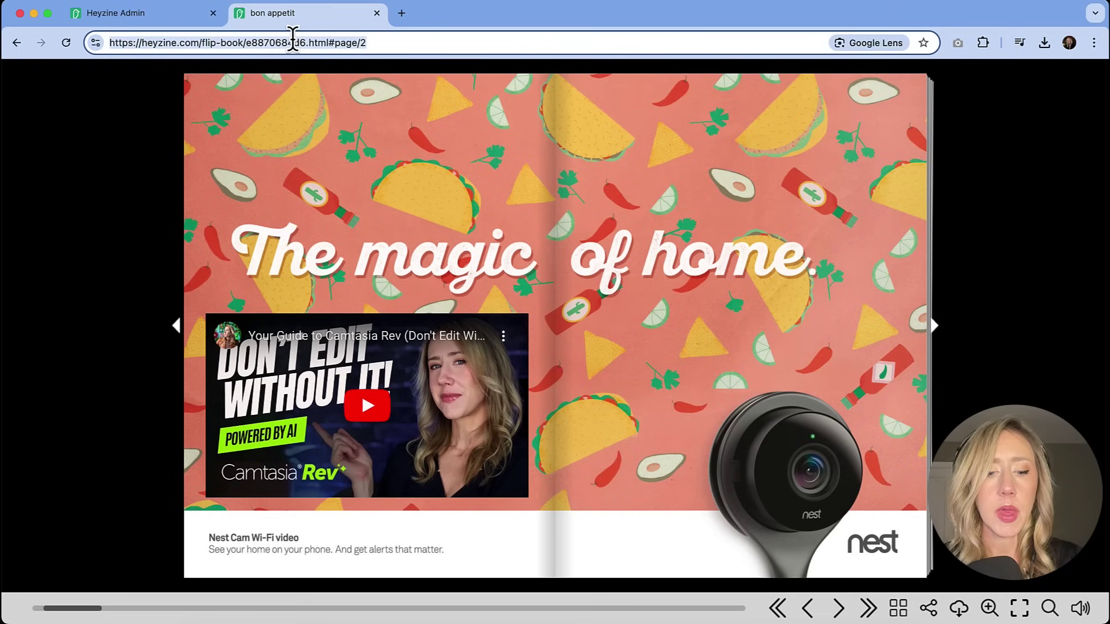
key(super+v)
key(Return)
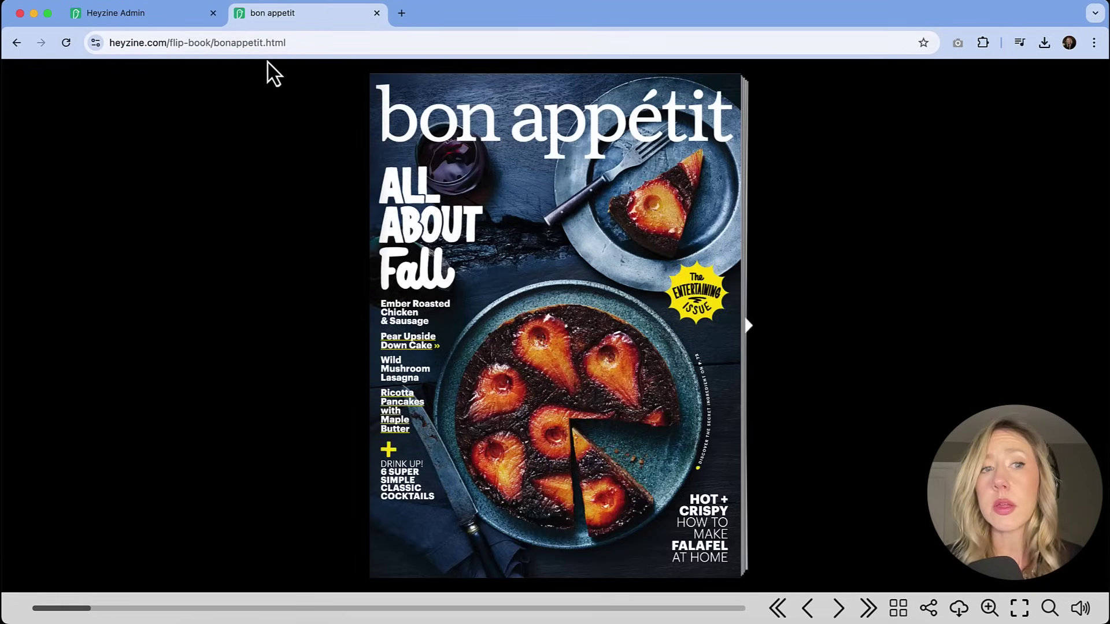
- Close the share dialog, examine the custom flipbook URL and account user features on Heyzine's pricing page, and return to the published flipbook
click(166, 17)
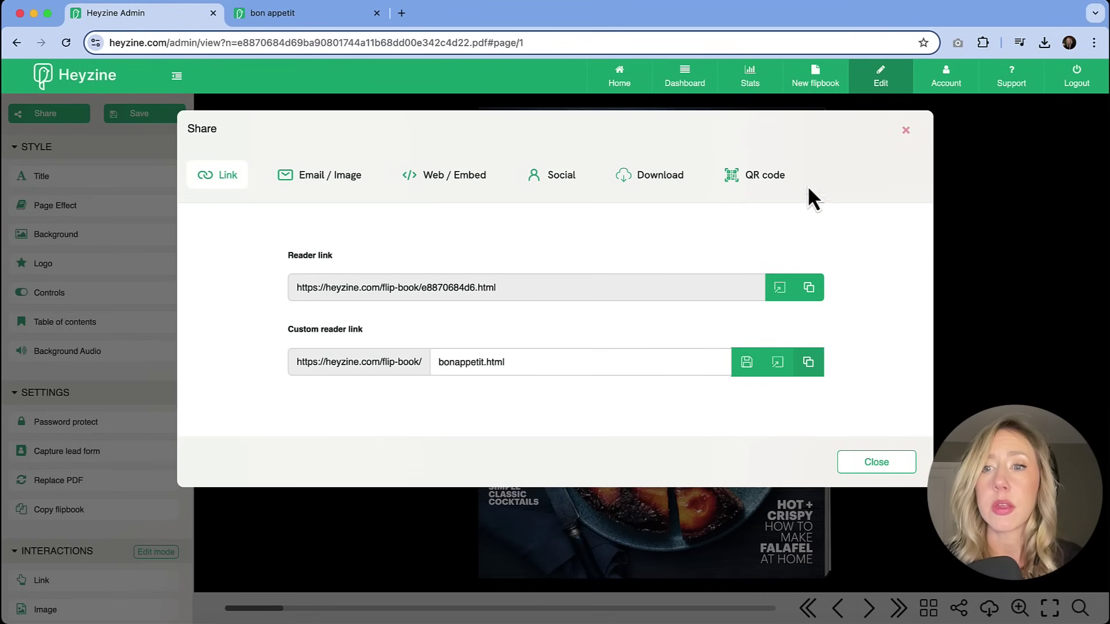
click(907, 131)
click(961, 86)
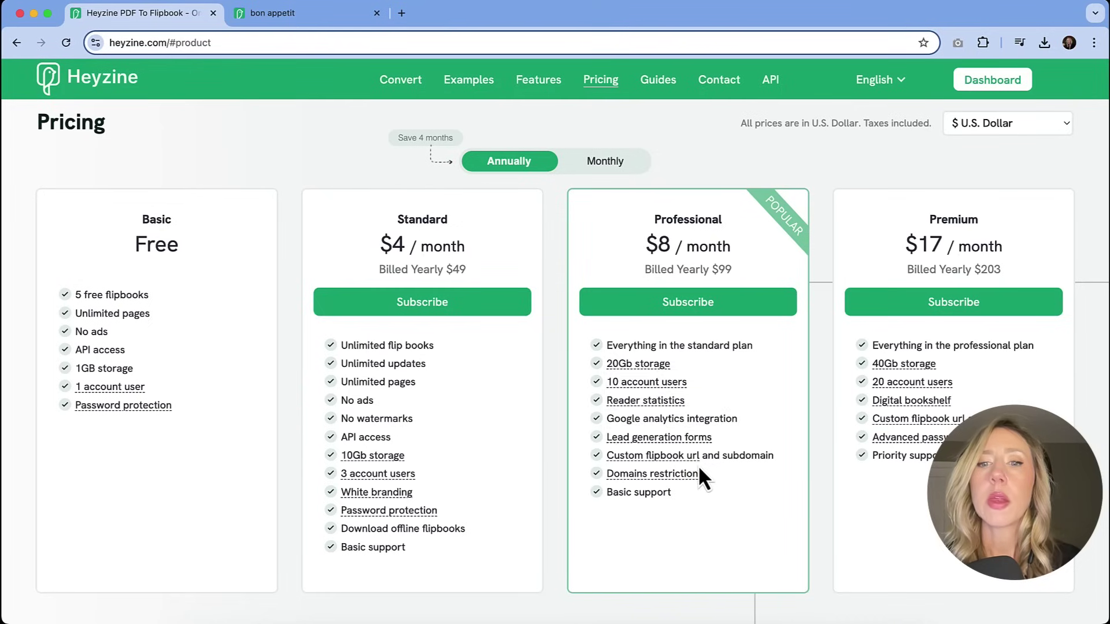
mouse_move(697, 460)
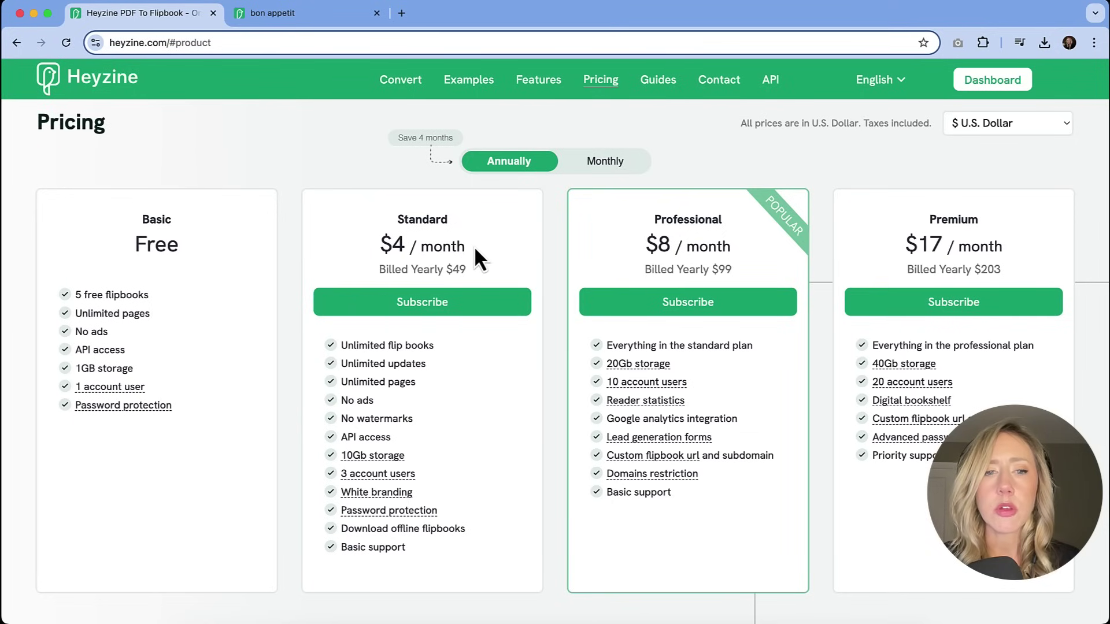
mouse_move(646, 459)
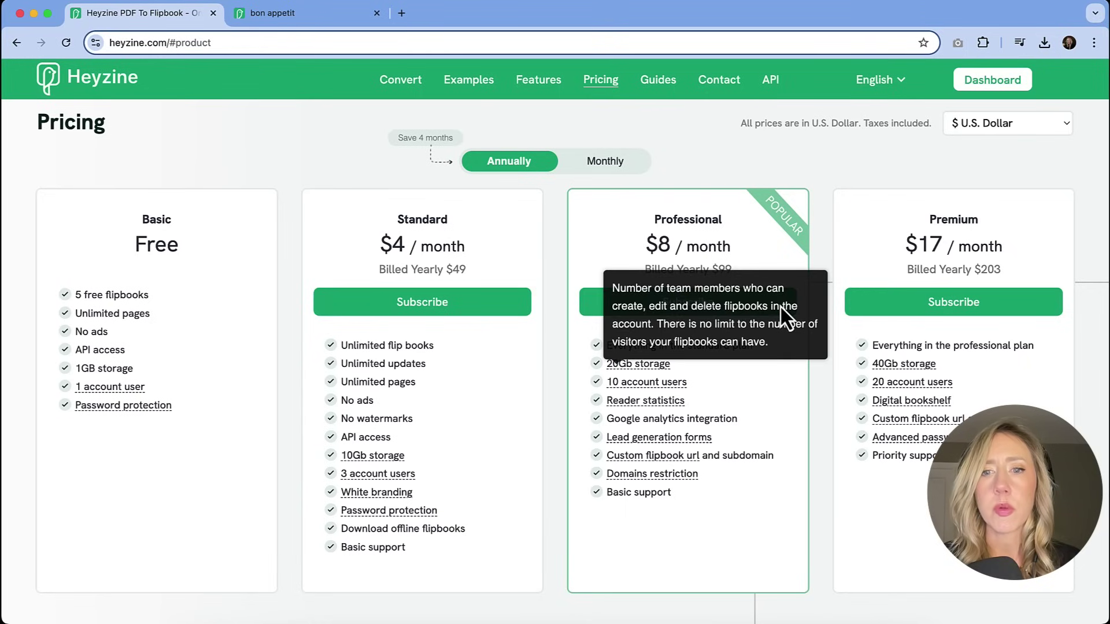
click(333, 18)
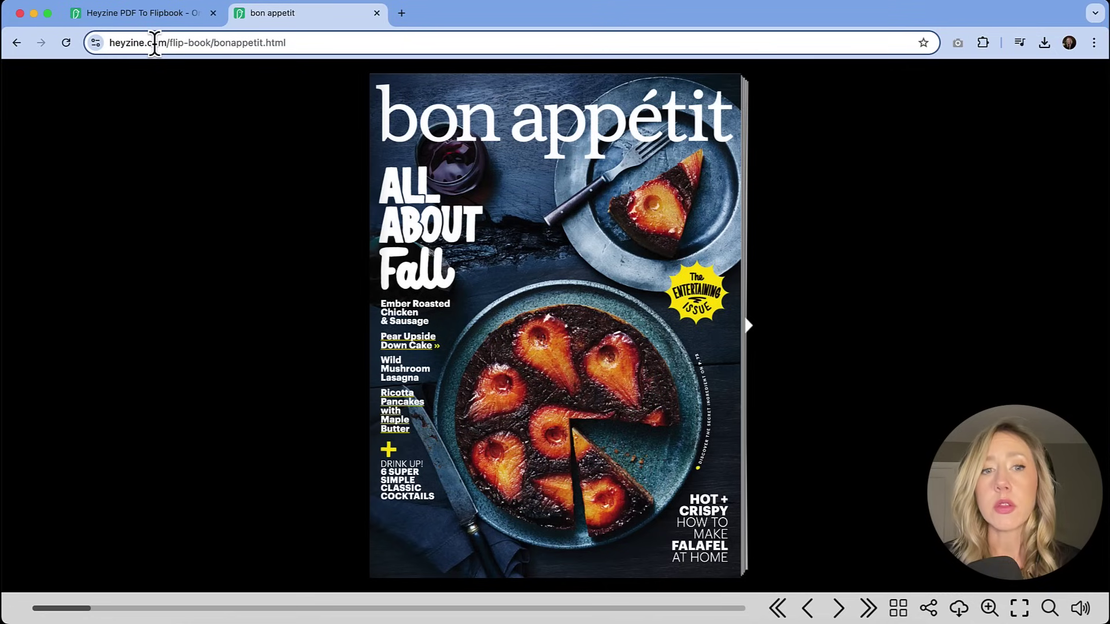
- In the Heyzine admin, open the flipbook's web embed sharing options and copy the HTML code of the Embed iframe design
click(170, 28)
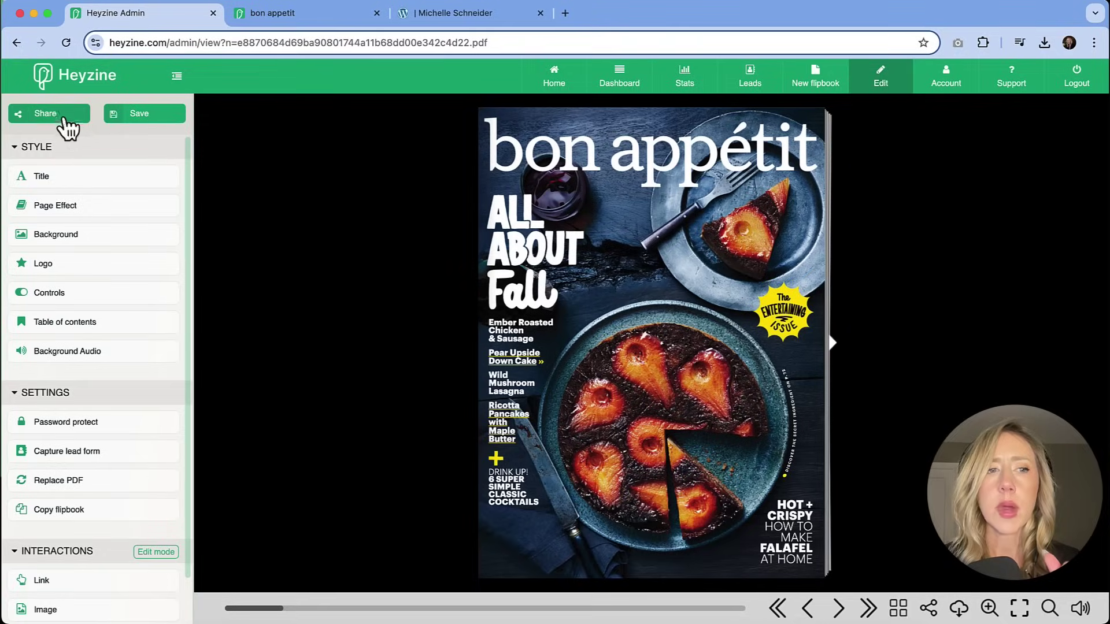
click(64, 114)
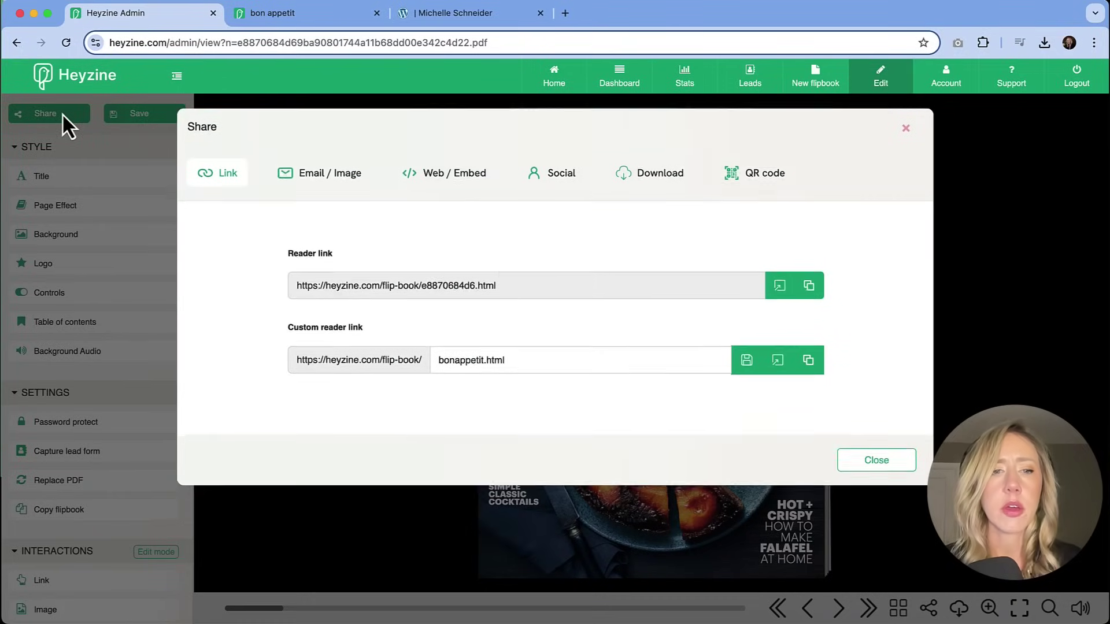
click(471, 179)
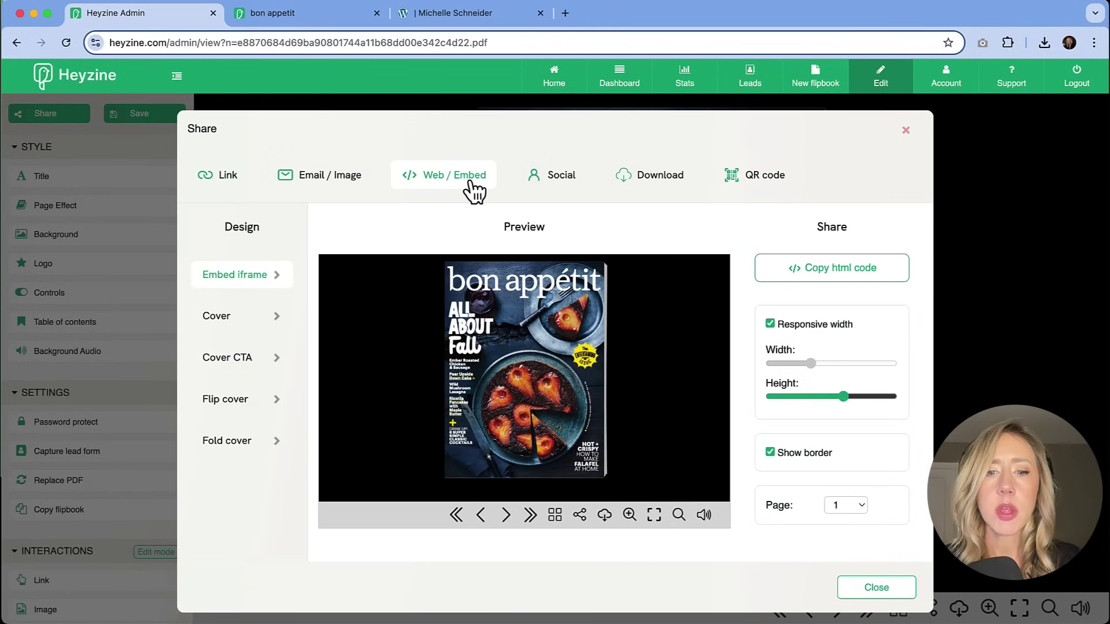
click(836, 282)
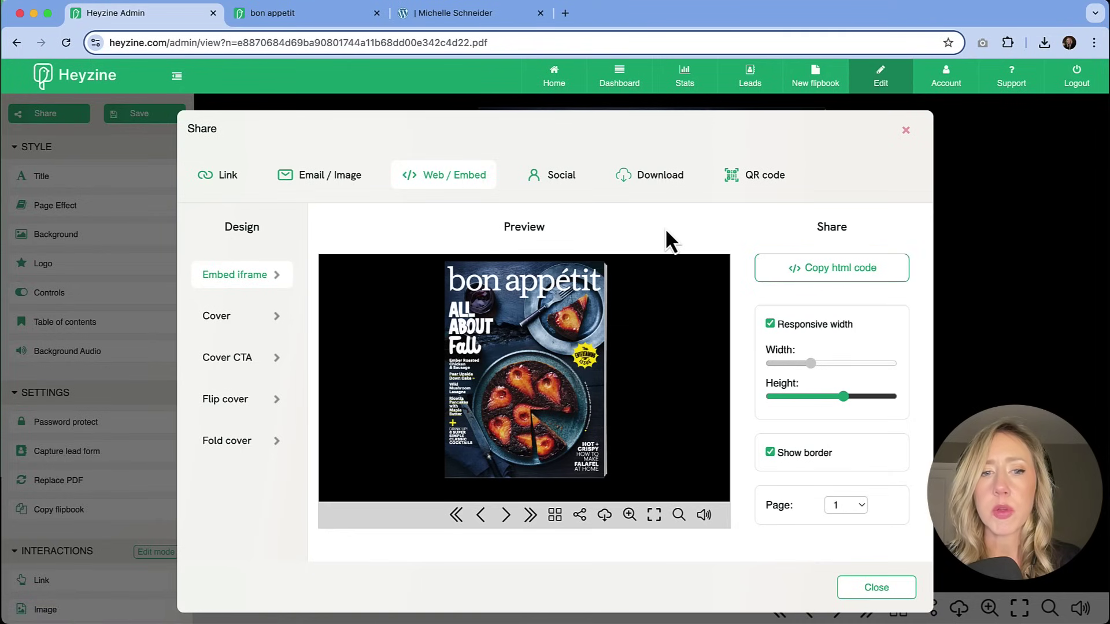
- Switch to the WordPress page in the Divi builder, insert a single-column row and add a Code module to it
click(440, 17)
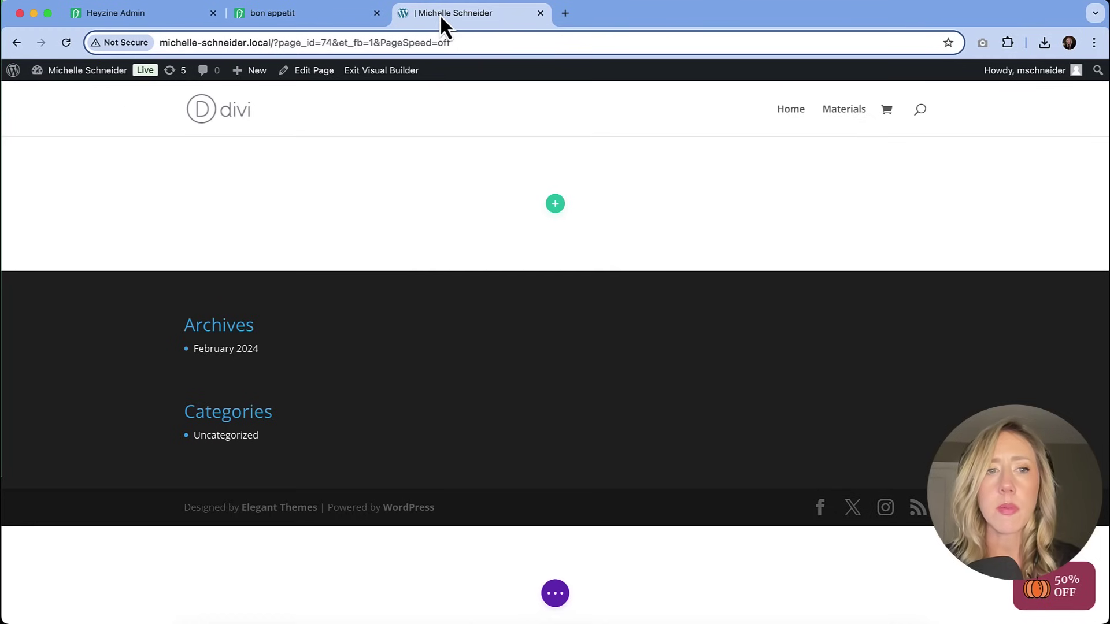
click(555, 209)
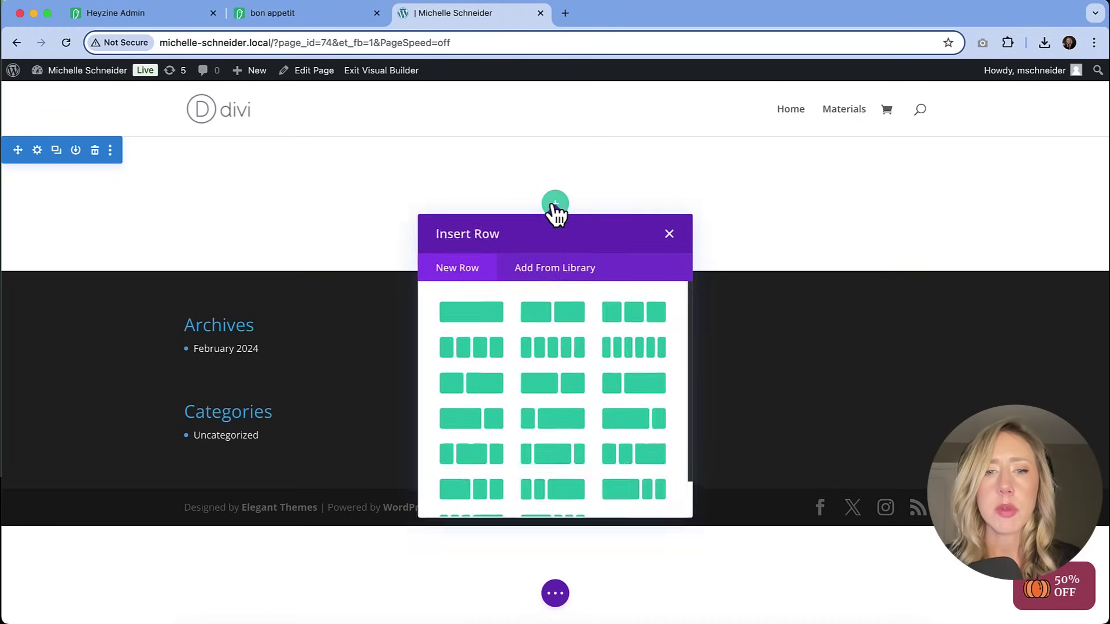
click(484, 317)
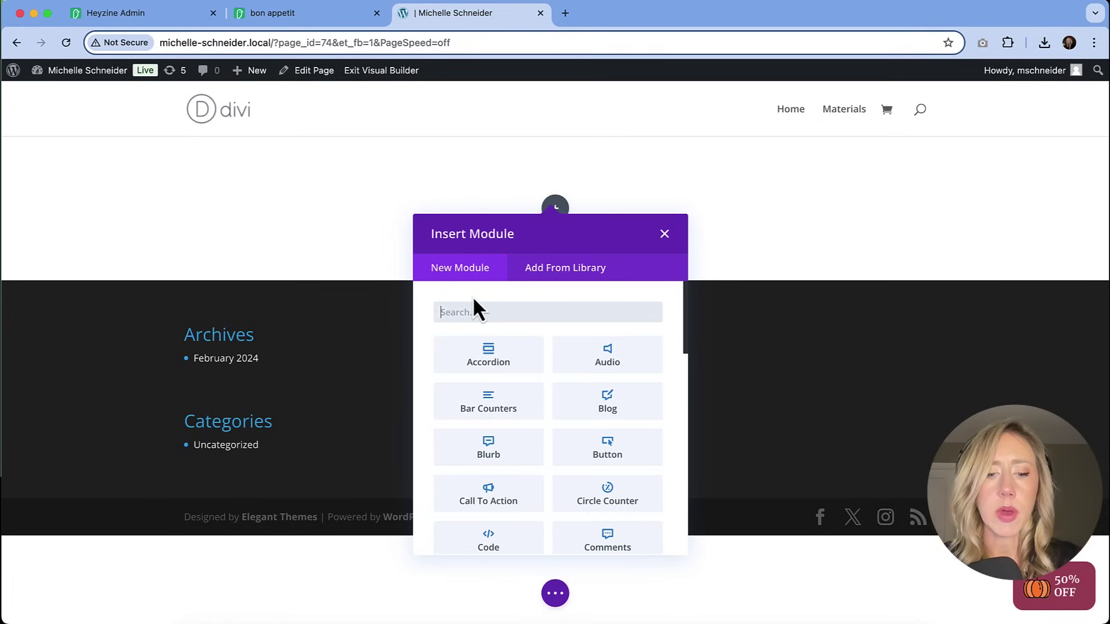
text(t)
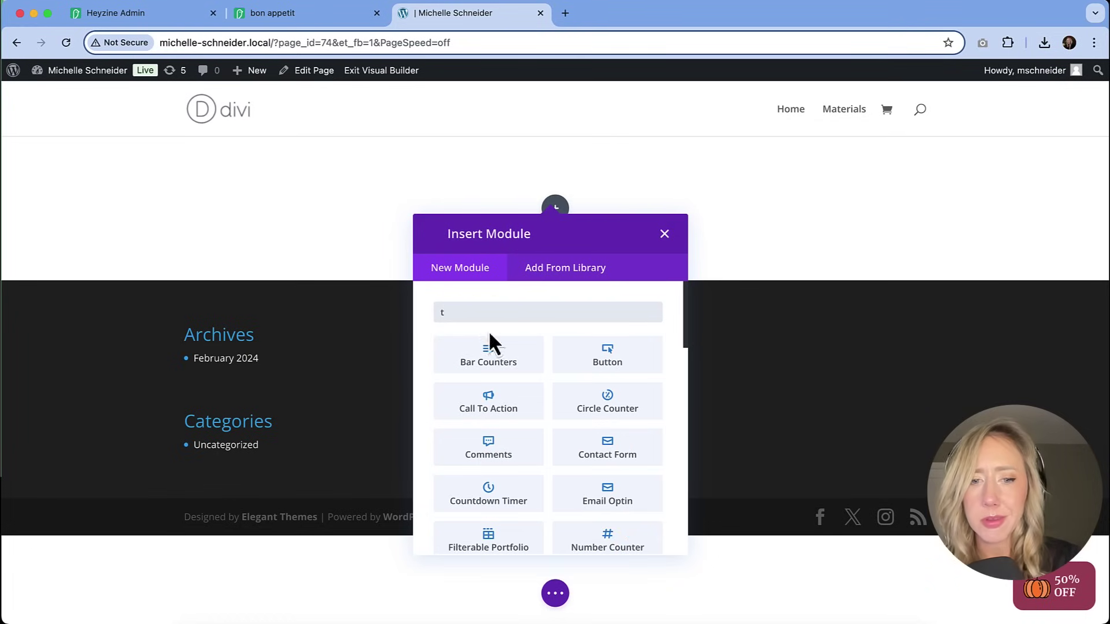
text(e)
key(BackSpace)
key(BackSpace)
text(o)
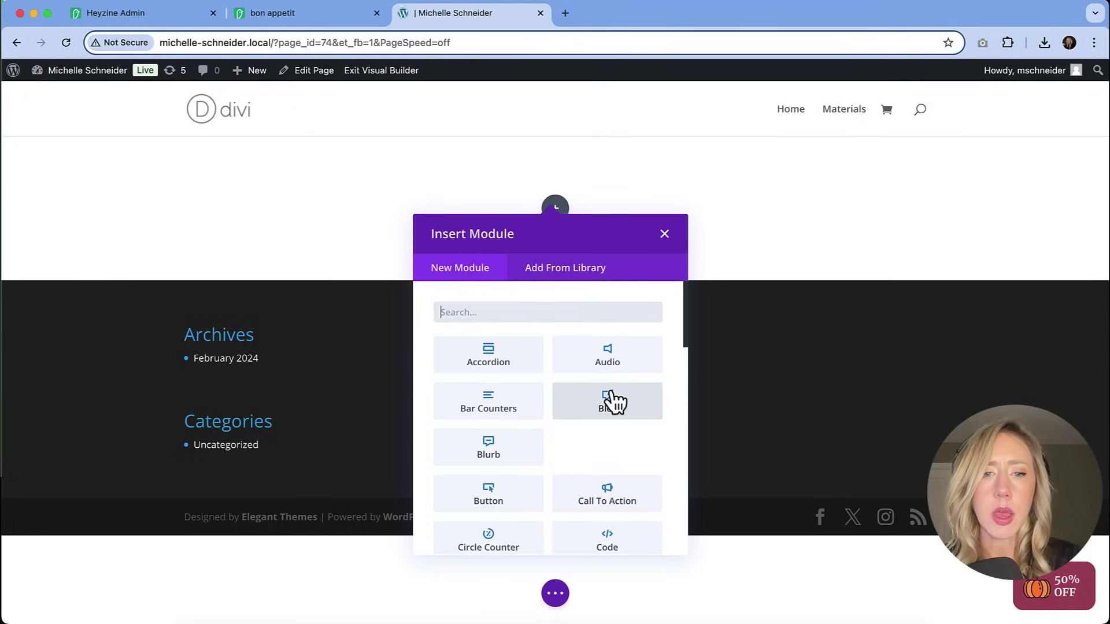
key(BackSpace)
text(co)
click(615, 406)
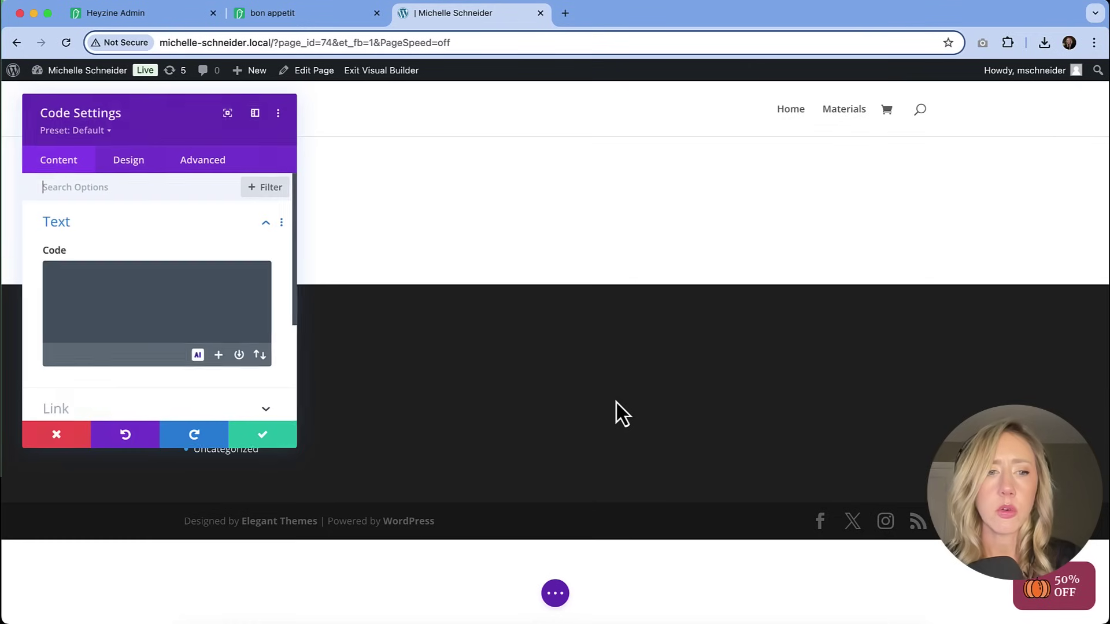
- Paste the flipbook's iframe embed code into the Code module and save the module
click(86, 305)
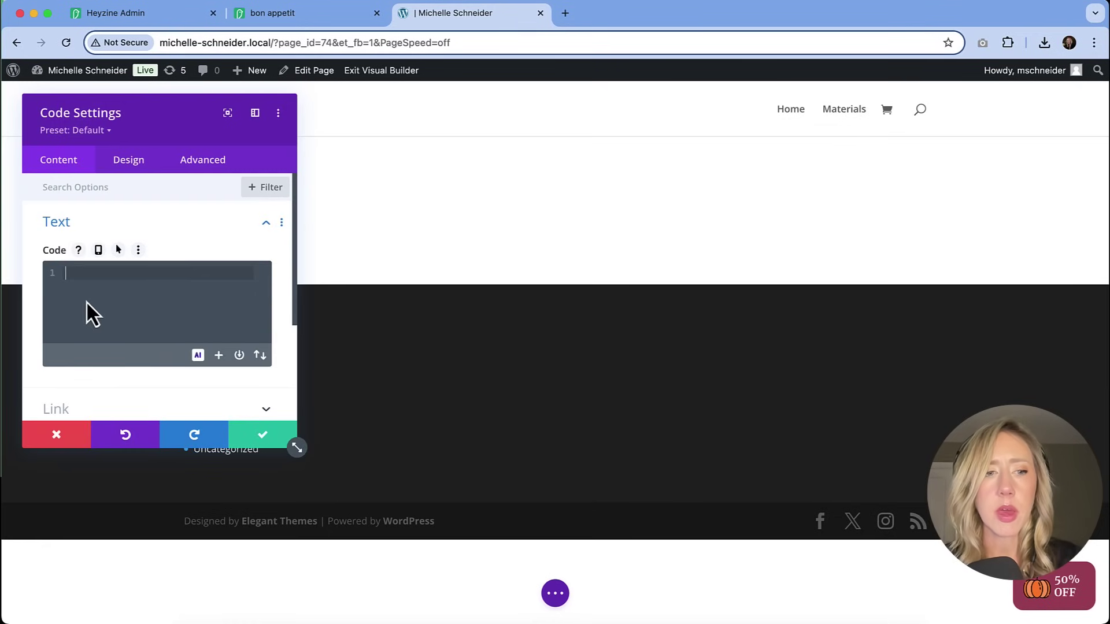
key(super+v)
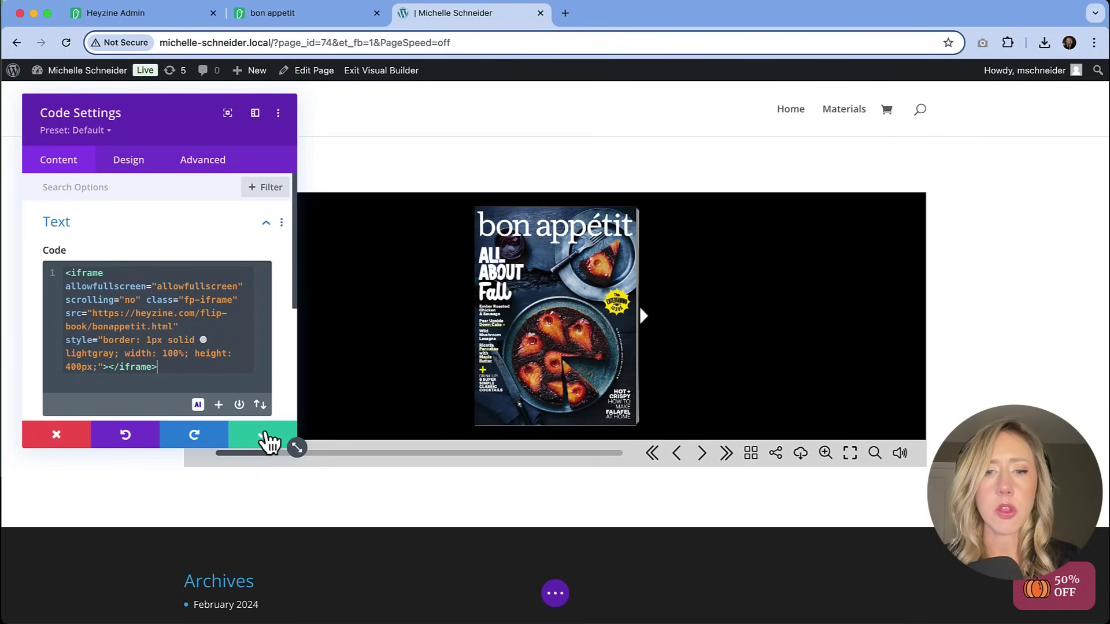
click(267, 442)
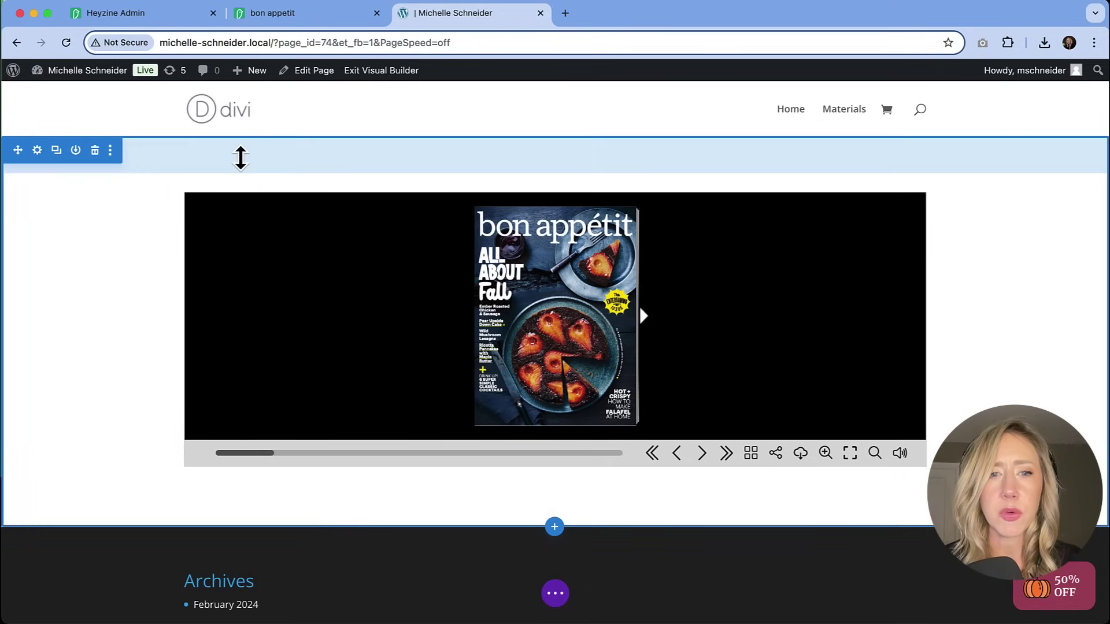
- Set the section's top and bottom padding to 0 and save the section settings
click(36, 150)
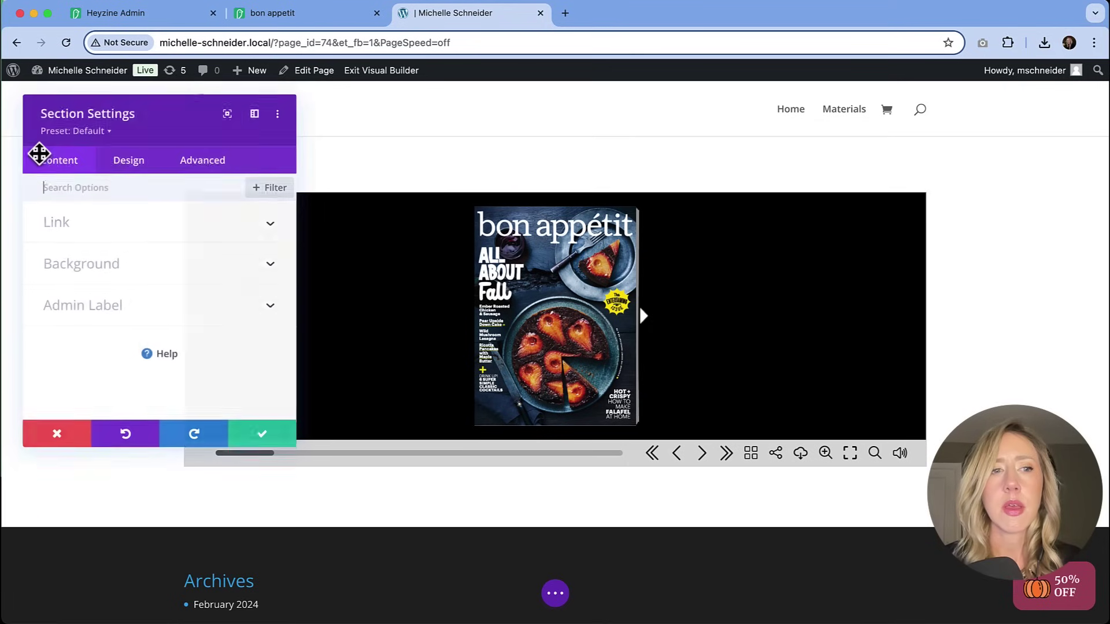
click(137, 163)
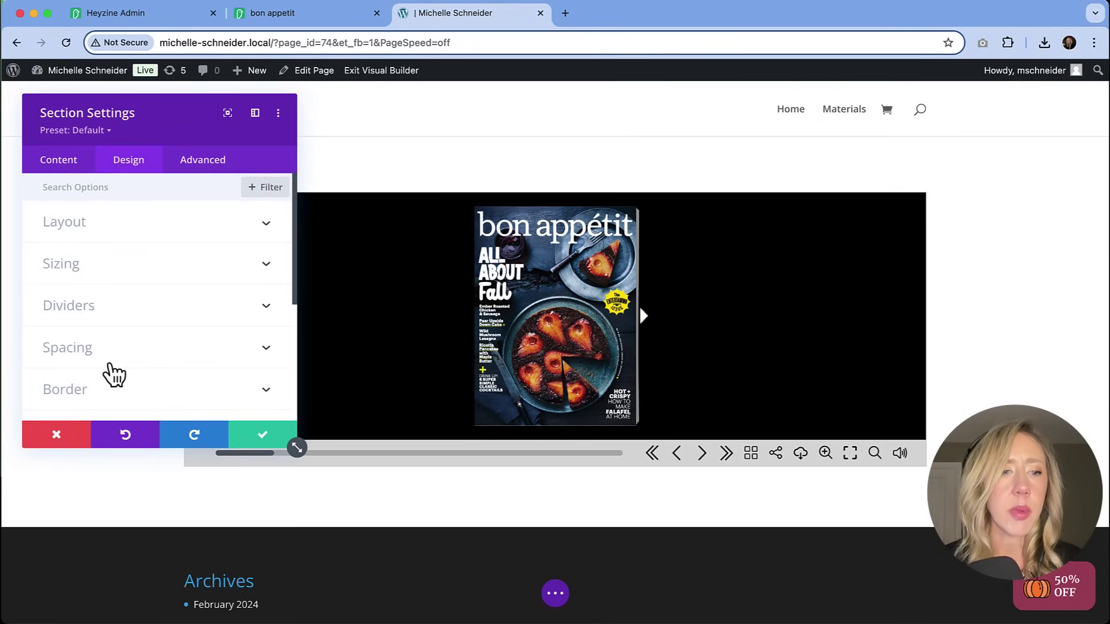
scroll(113, 373, down, 2)
click(112, 277)
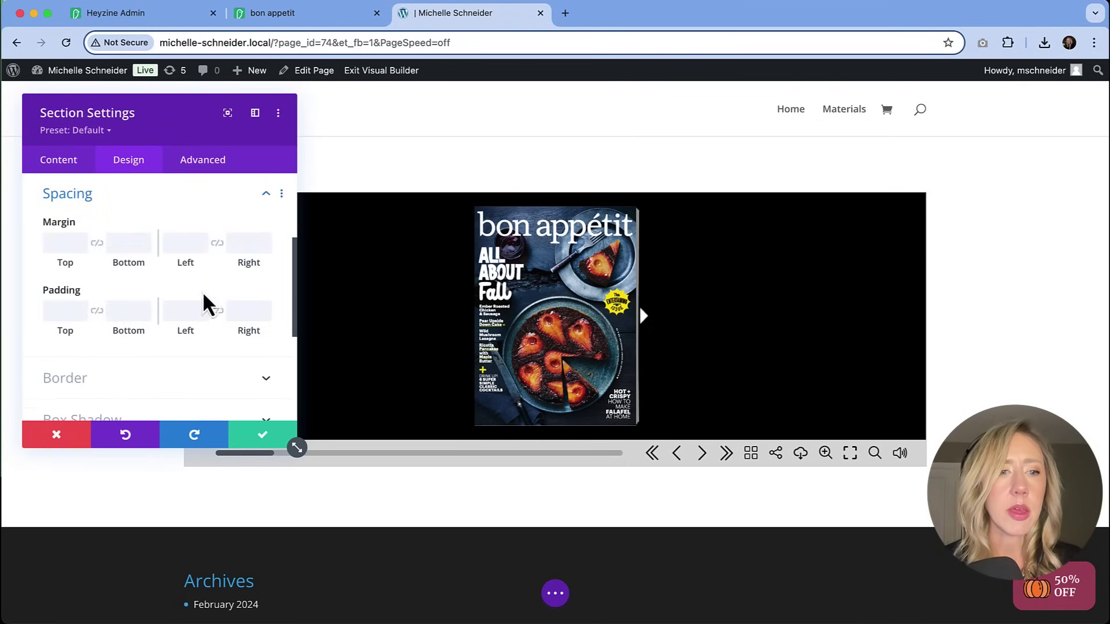
click(64, 311)
text(0)
click(128, 312)
text(0)
click(263, 434)
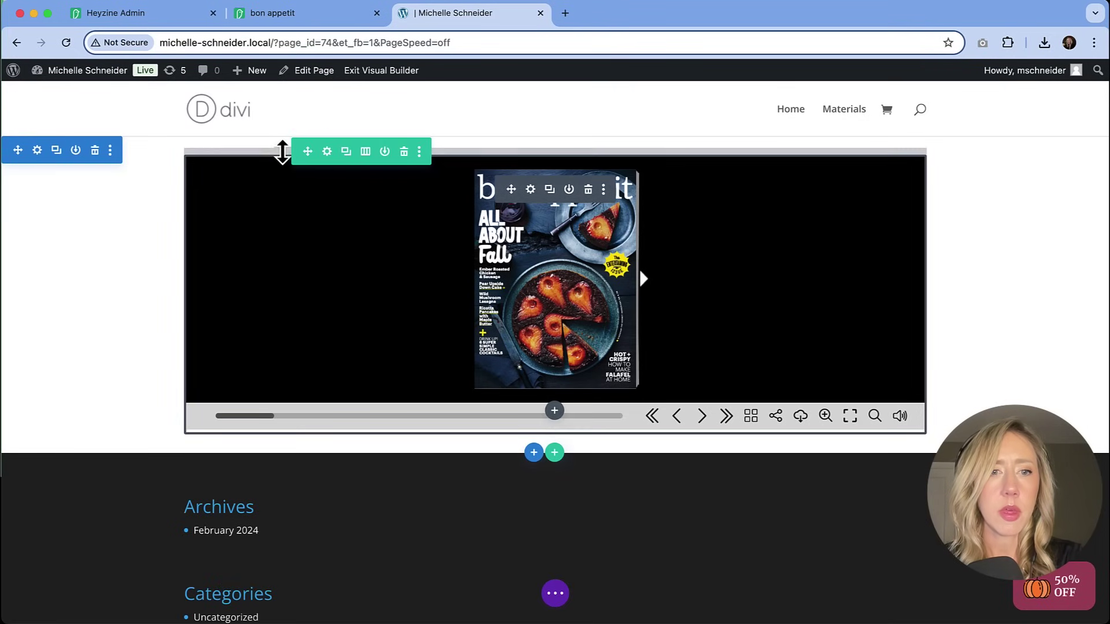
- In the flipbook row's design settings, set the top and bottom padding to 0
click(328, 156)
click(130, 167)
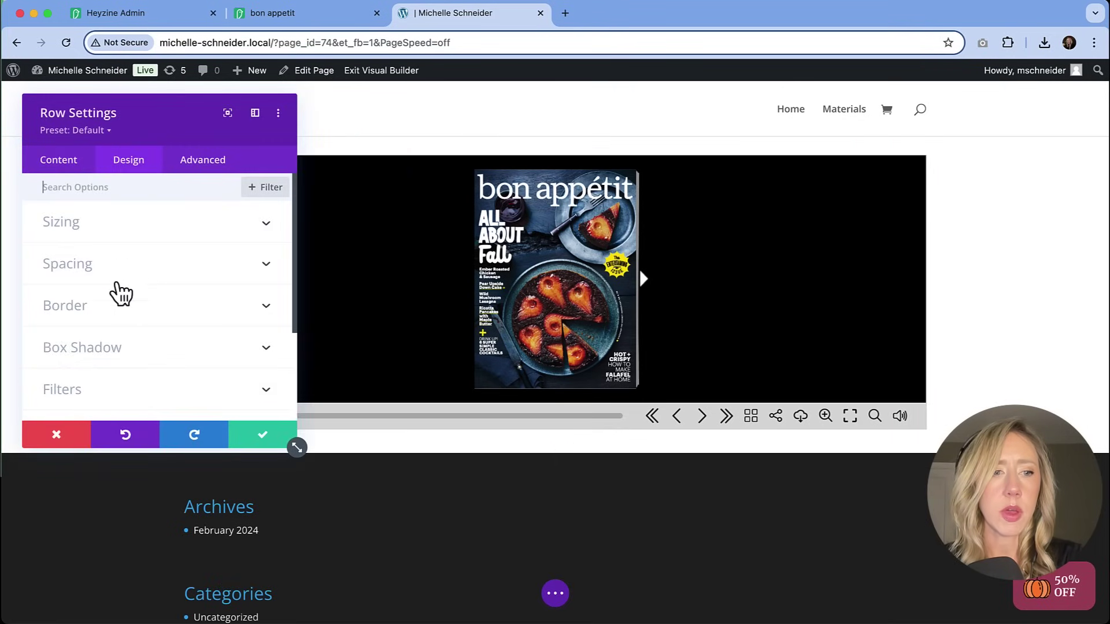
click(98, 271)
click(64, 309)
text(0)
click(144, 190)
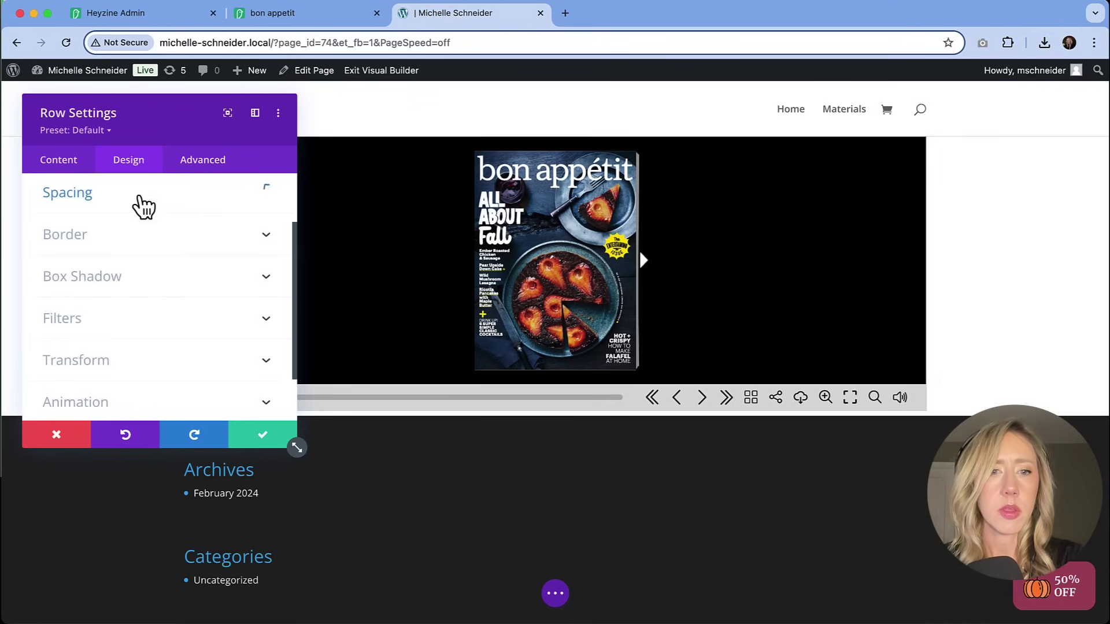
- Set the row's width and max width both to 100% and save the row settings
scroll(145, 228, up, 2)
click(131, 210)
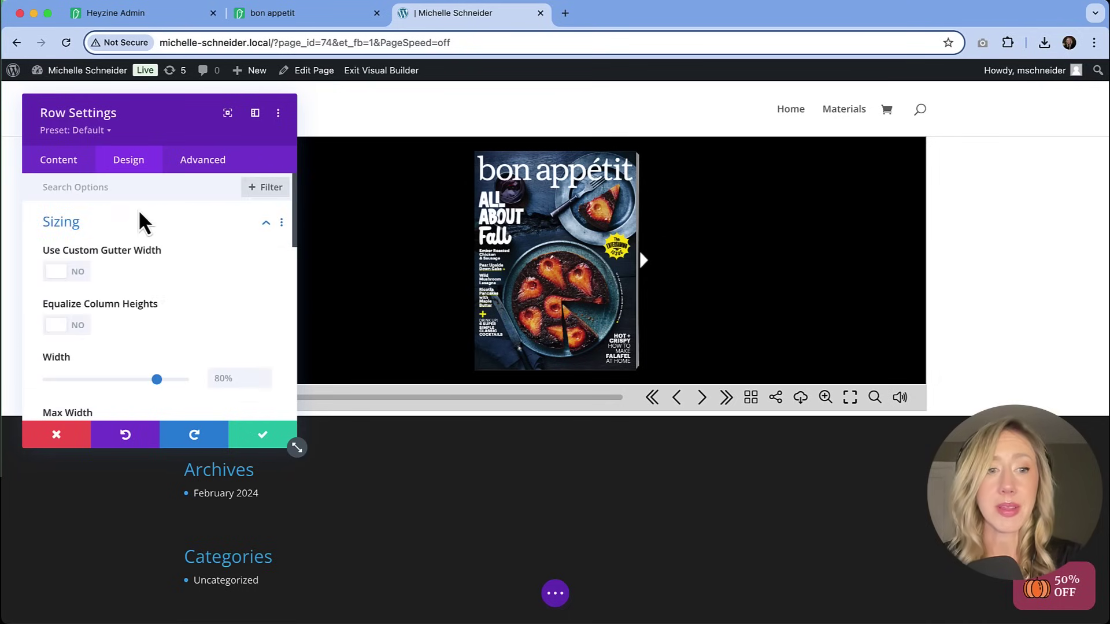
scroll(184, 403, down, 2)
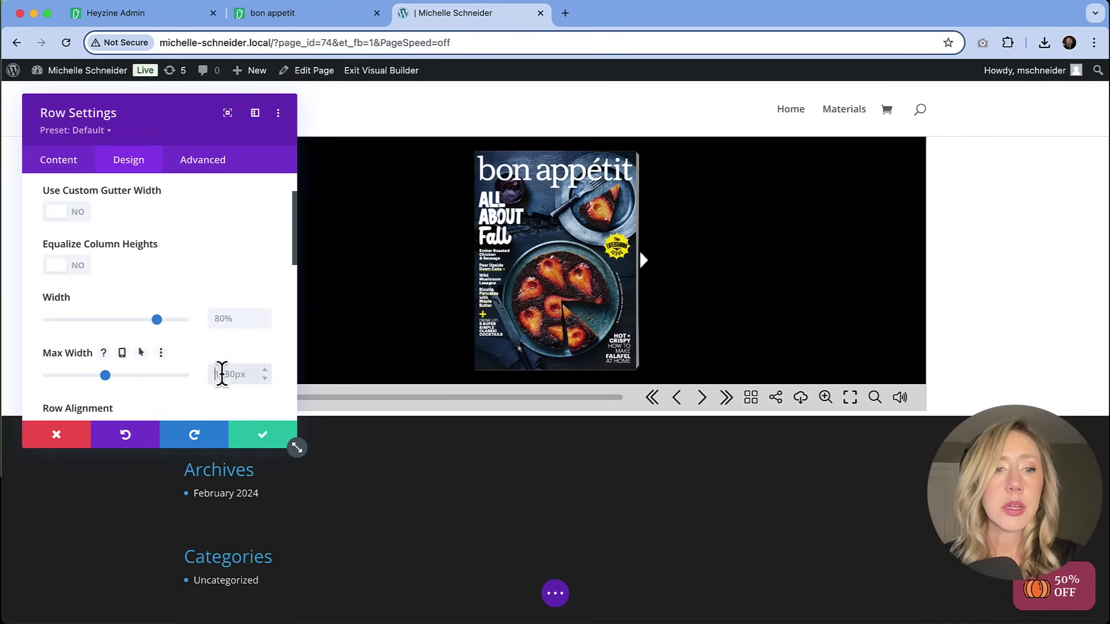
click(222, 374)
text(100)
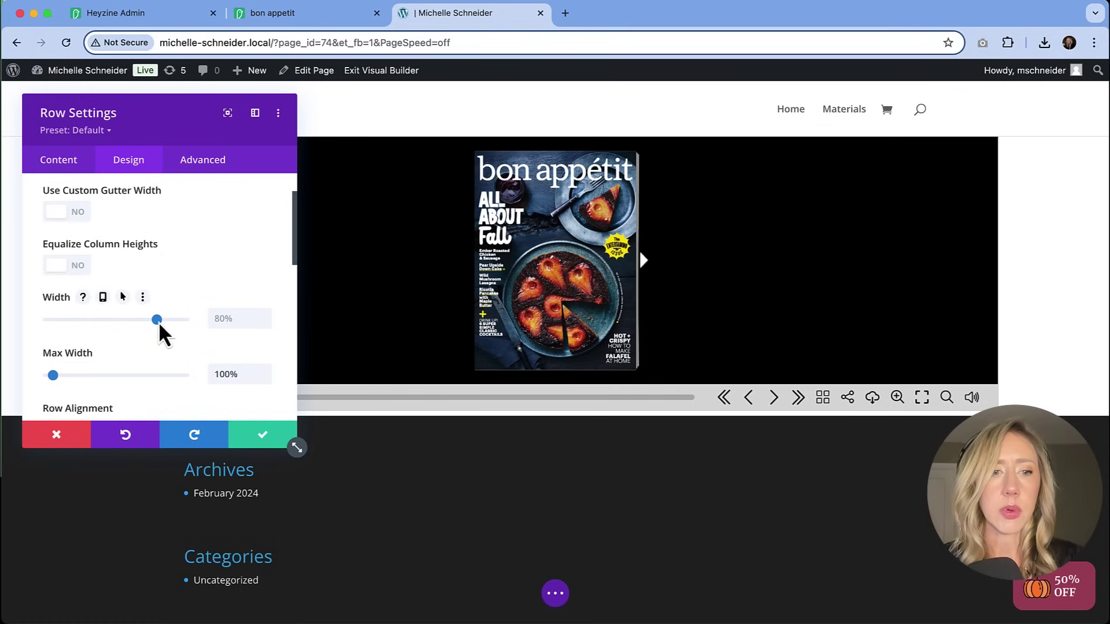
drag(157, 320, 228, 334)
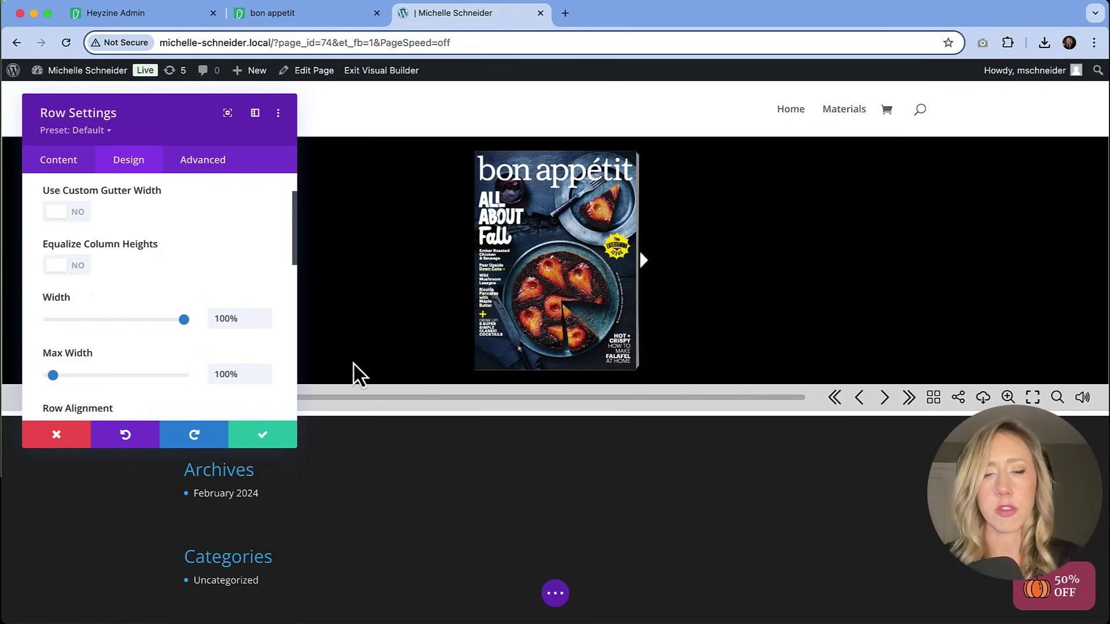
click(277, 441)
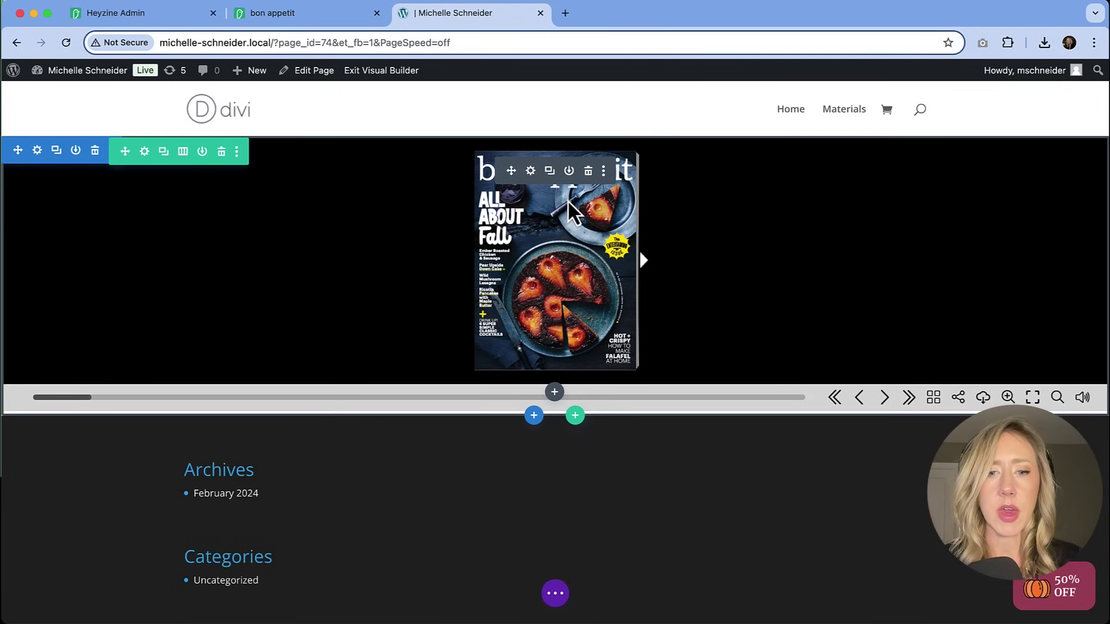
- Change the iframe height in the Code module's embed code to 800px and save the module
click(530, 170)
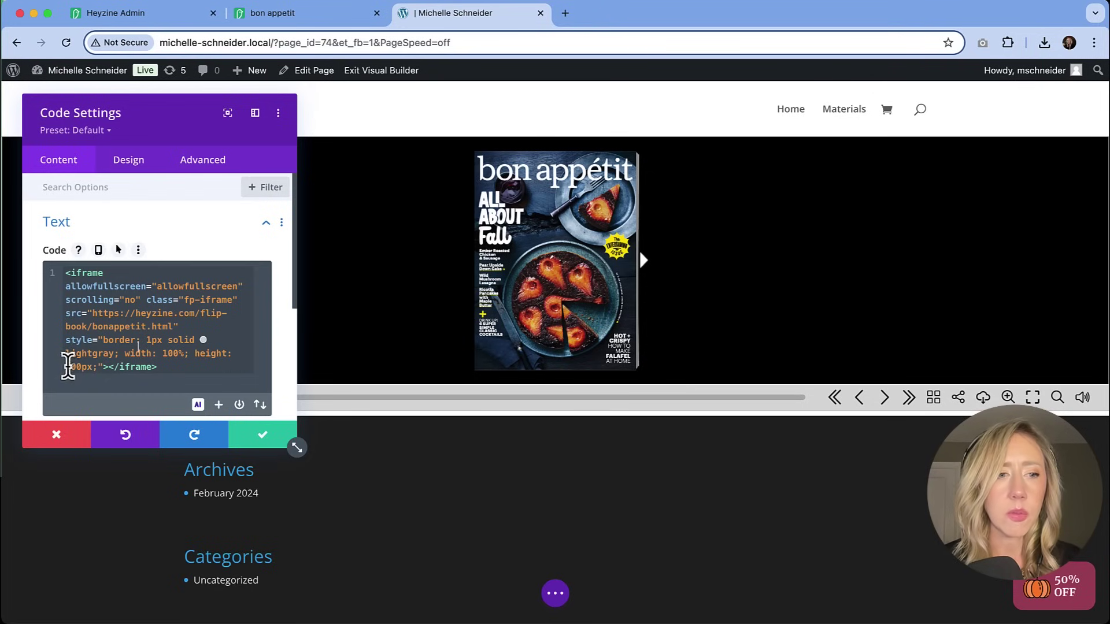
triple_click(68, 366)
key(BackSpace)
text(8)
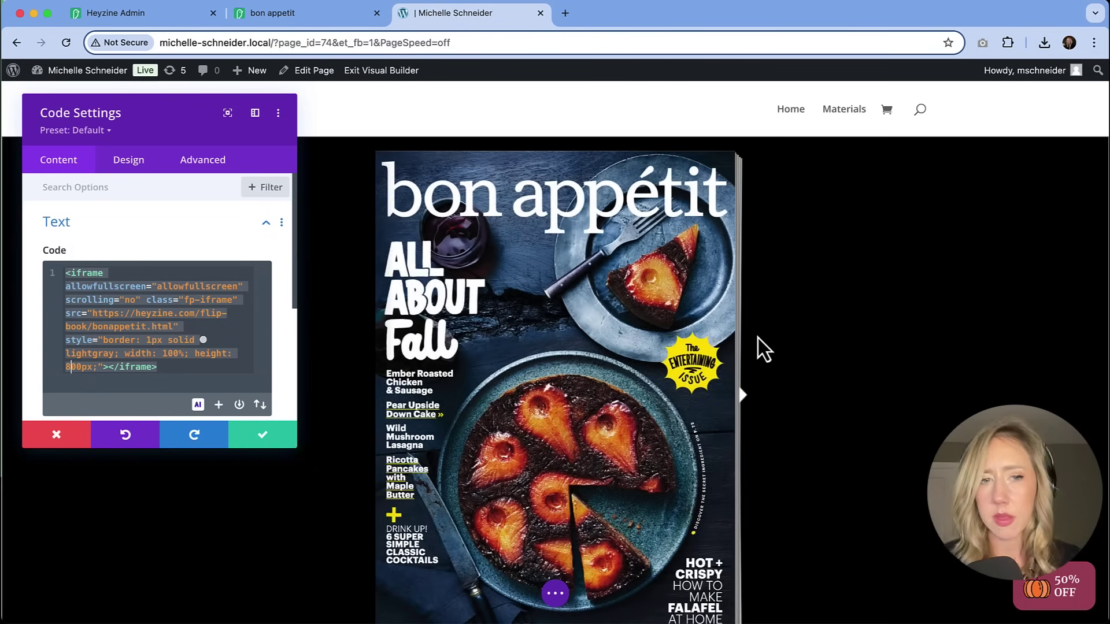
click(266, 443)
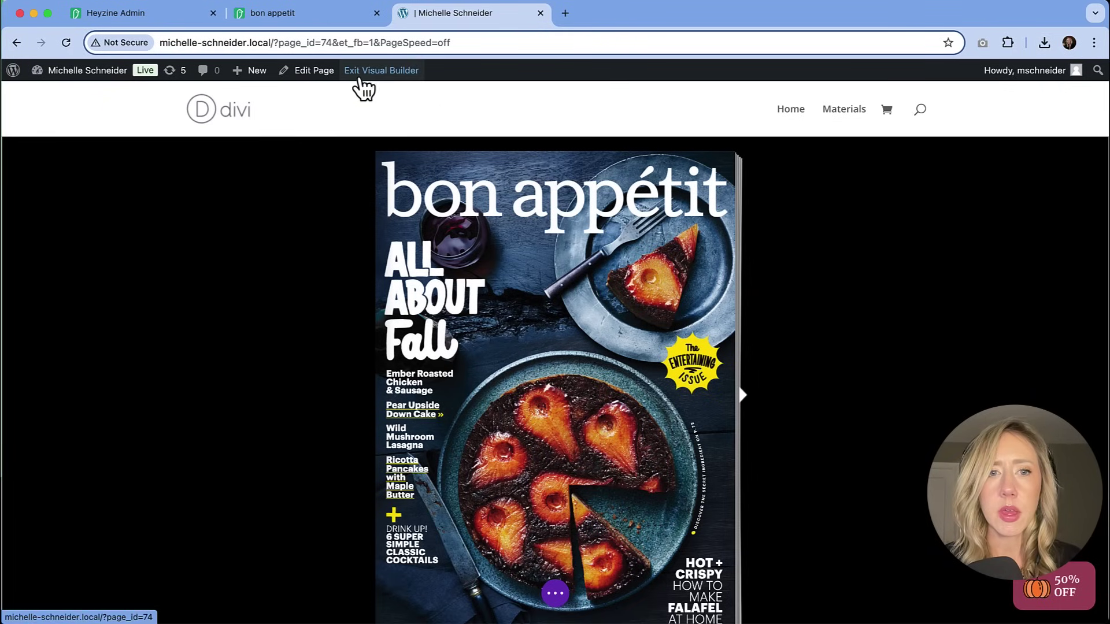
- Save the page while exiting the visual builder, and page through the embedded flipbook on the live page up to its sign-up form
click(387, 72)
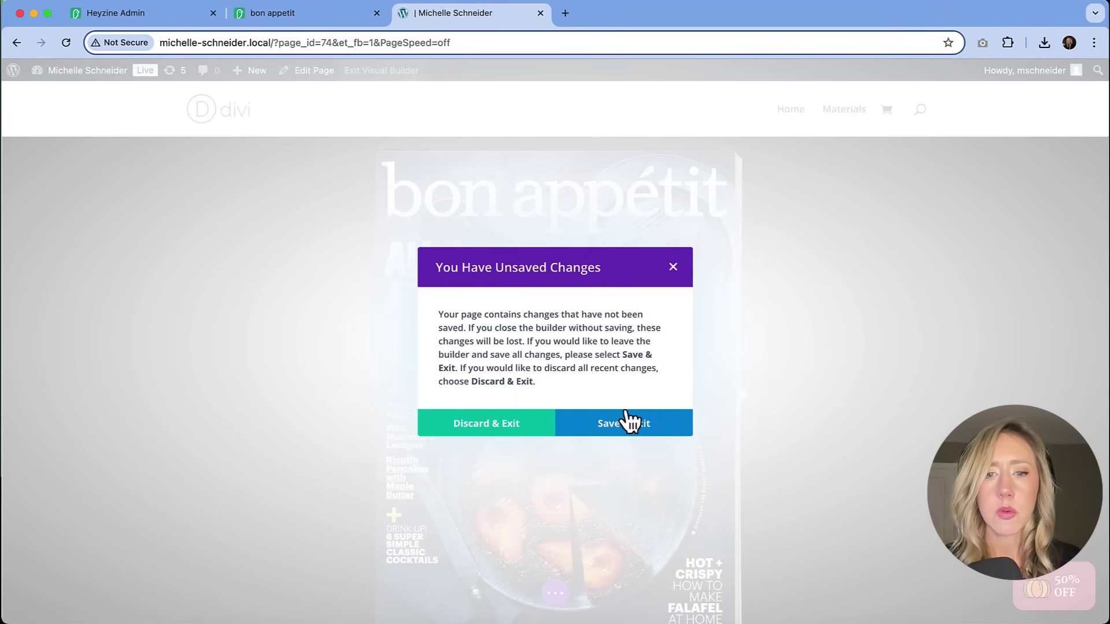
click(628, 423)
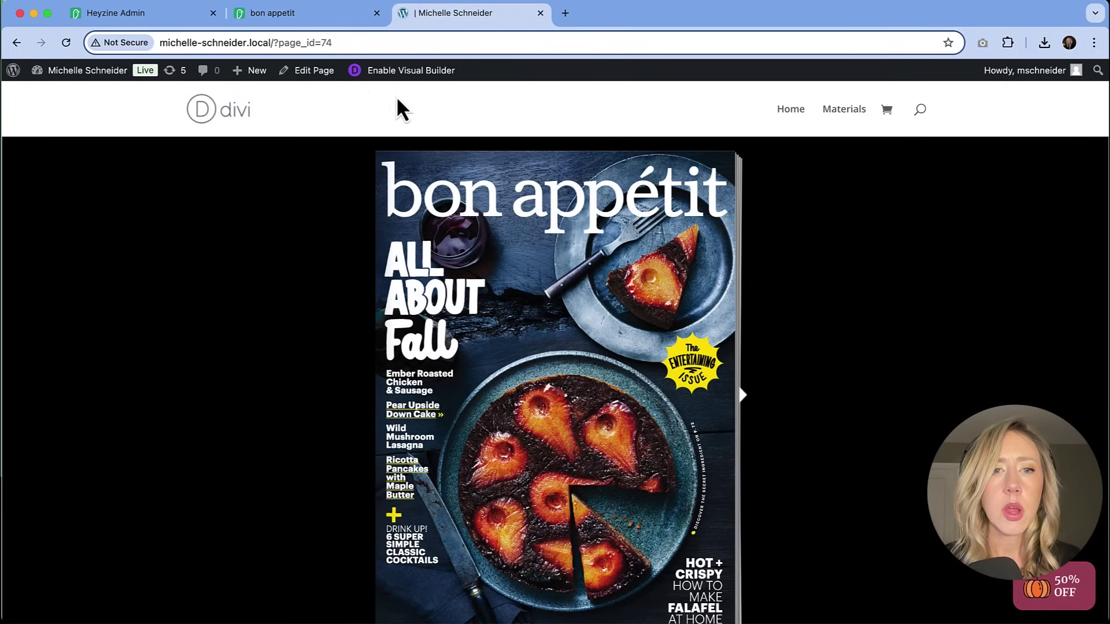
scroll(518, 220, down, 3)
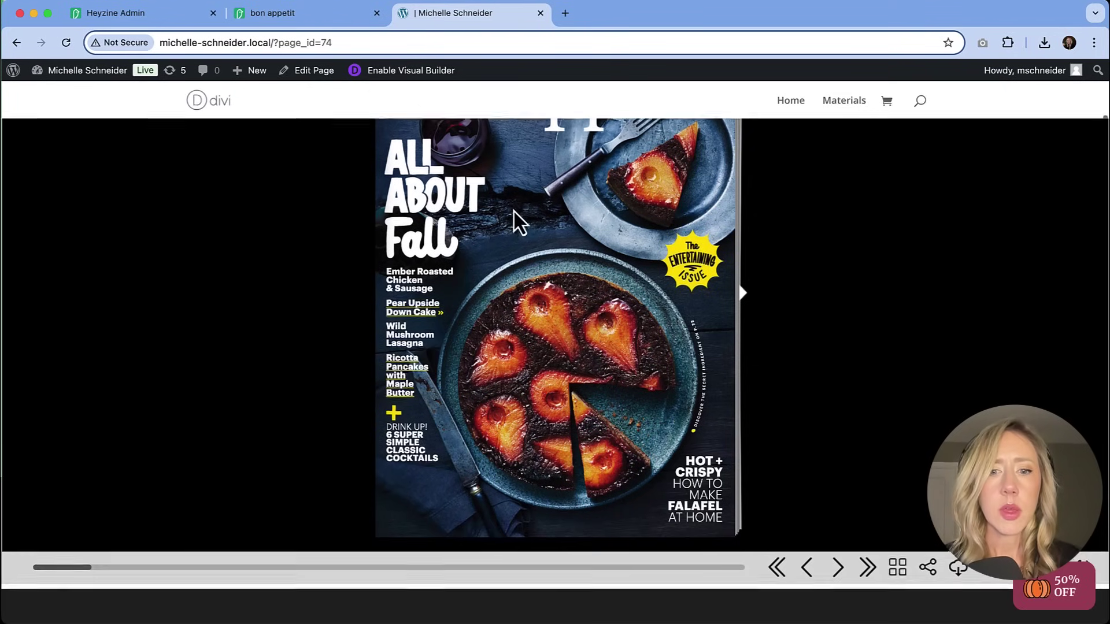
click(549, 421)
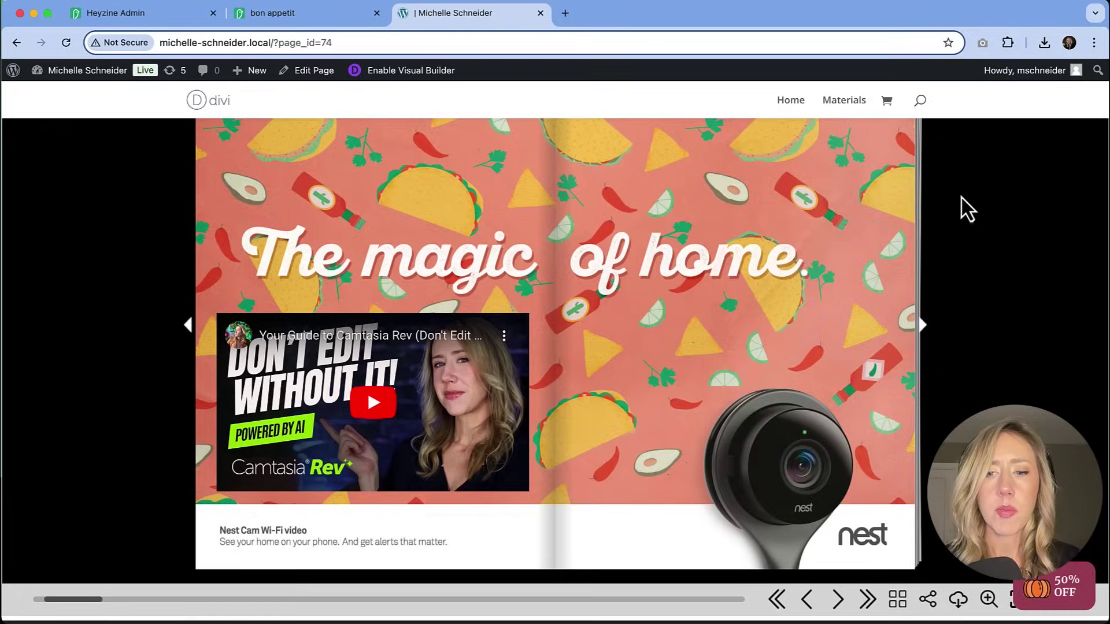
click(919, 325)
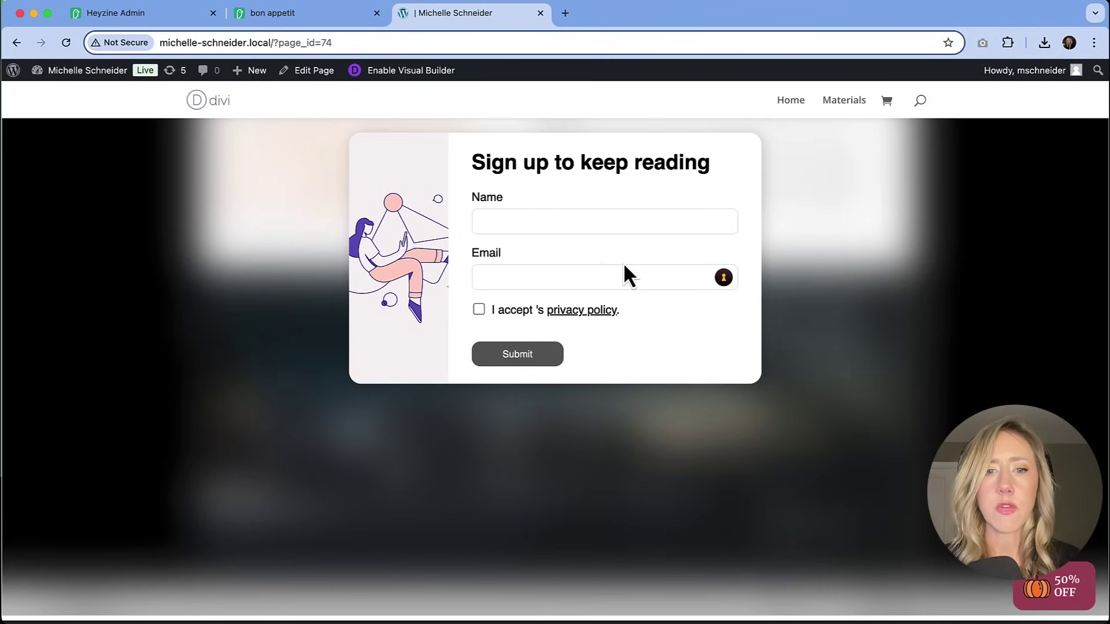
click(565, 223)
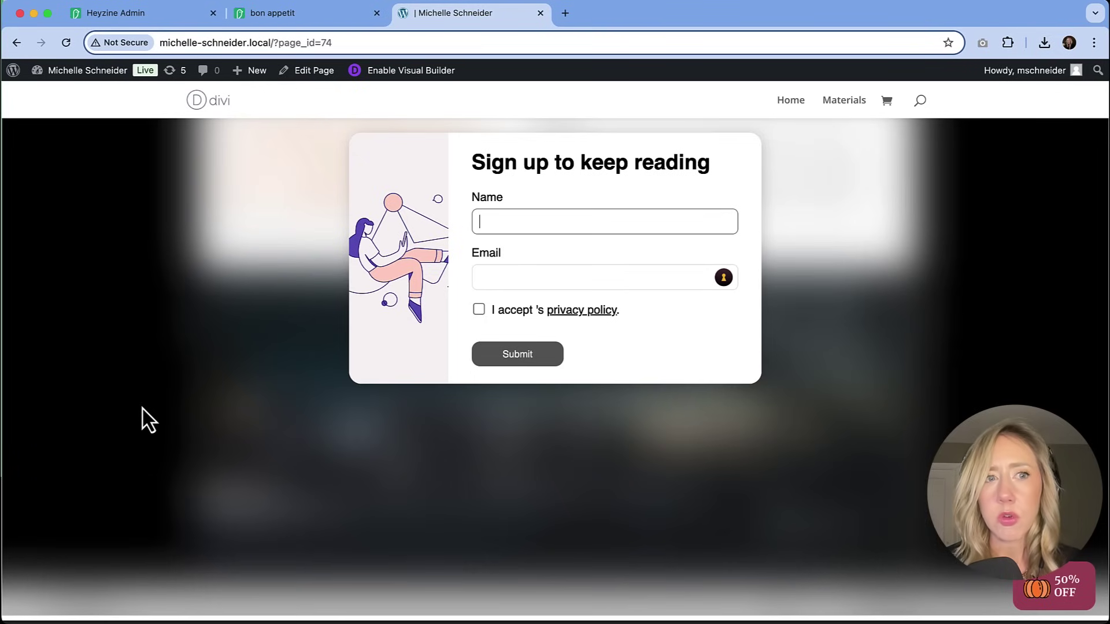
- Switch to the Heyzine admin and review the Cover, Cover CTA, Flip cover, Fold cover and Embed iframe designs, plus the social sharing options
click(152, 12)
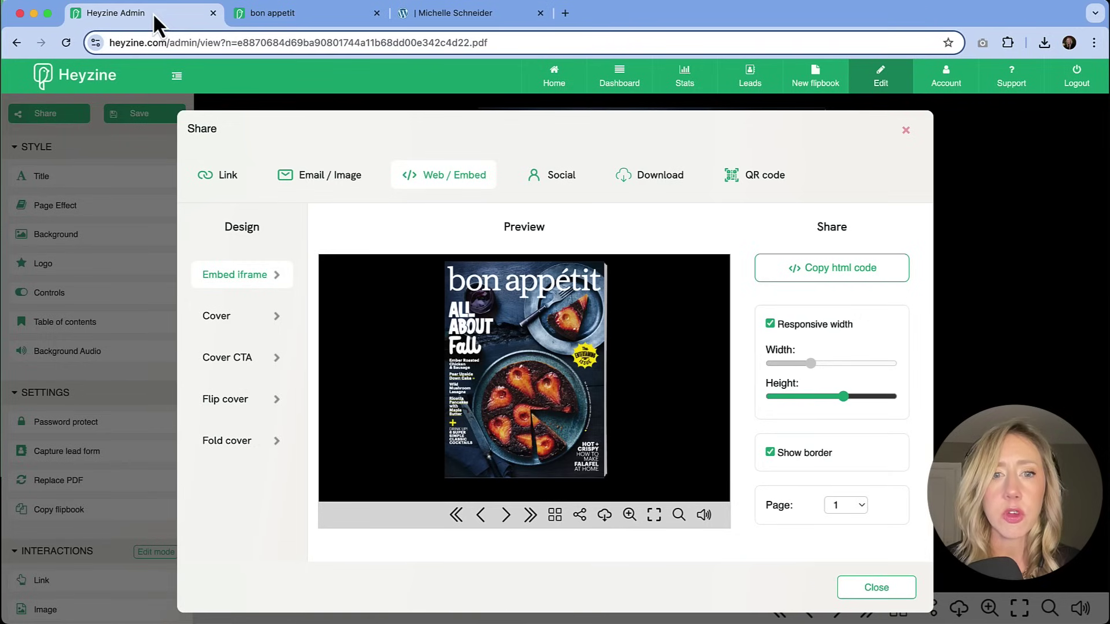
click(236, 329)
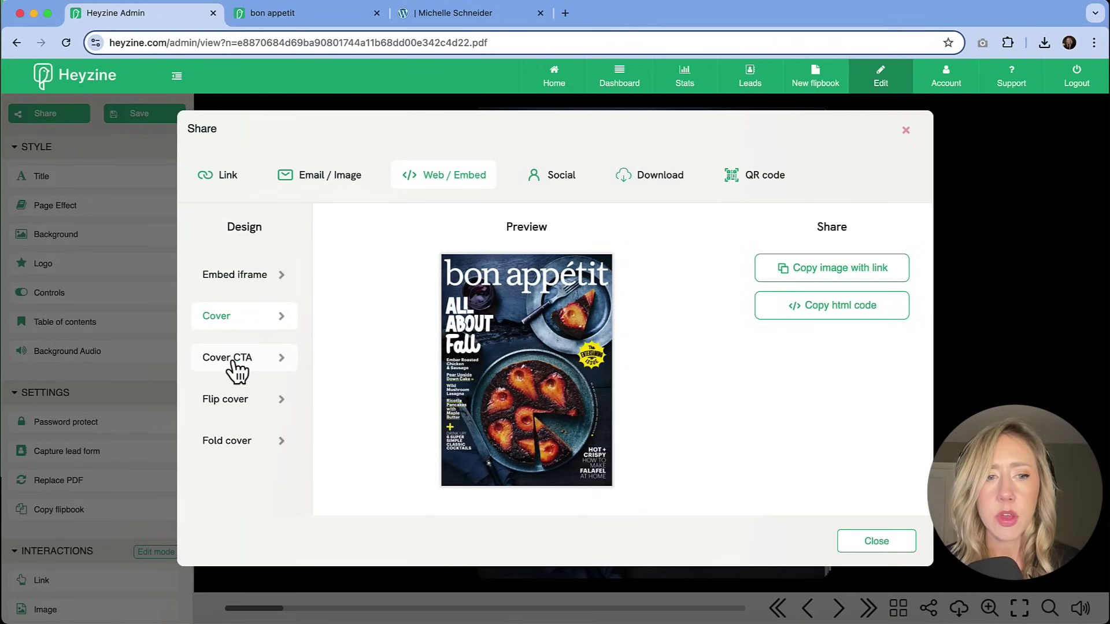
click(237, 370)
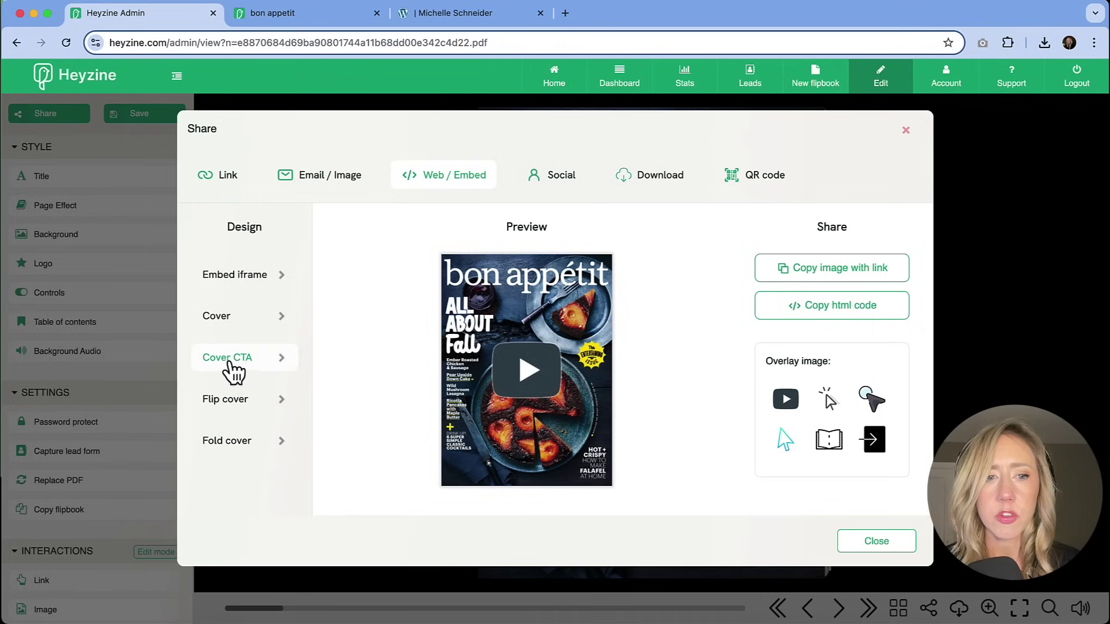
click(265, 400)
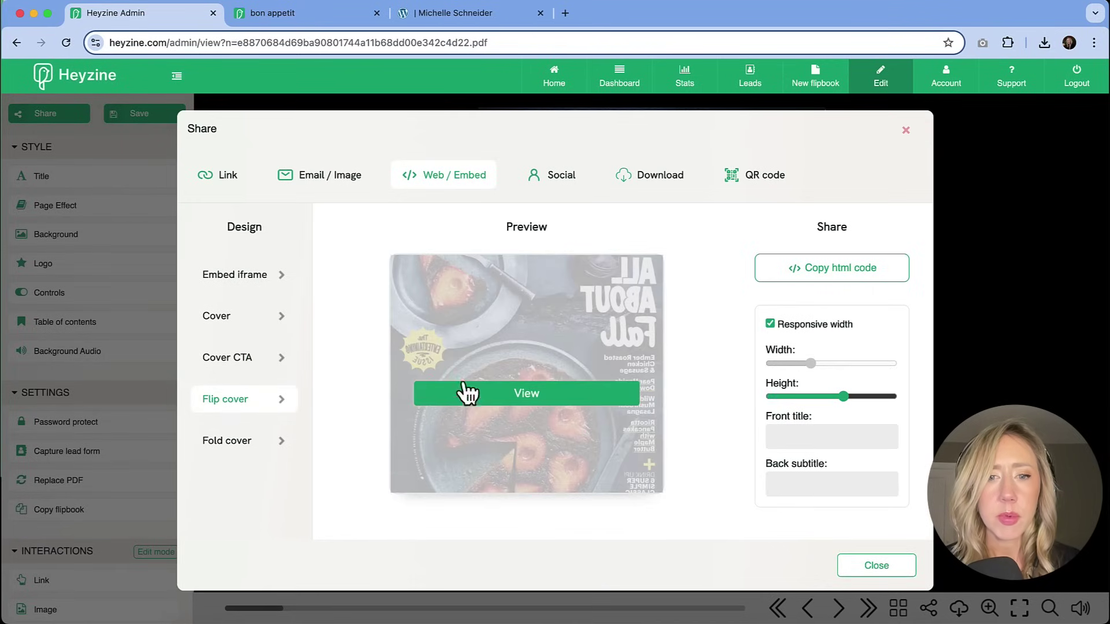
click(260, 441)
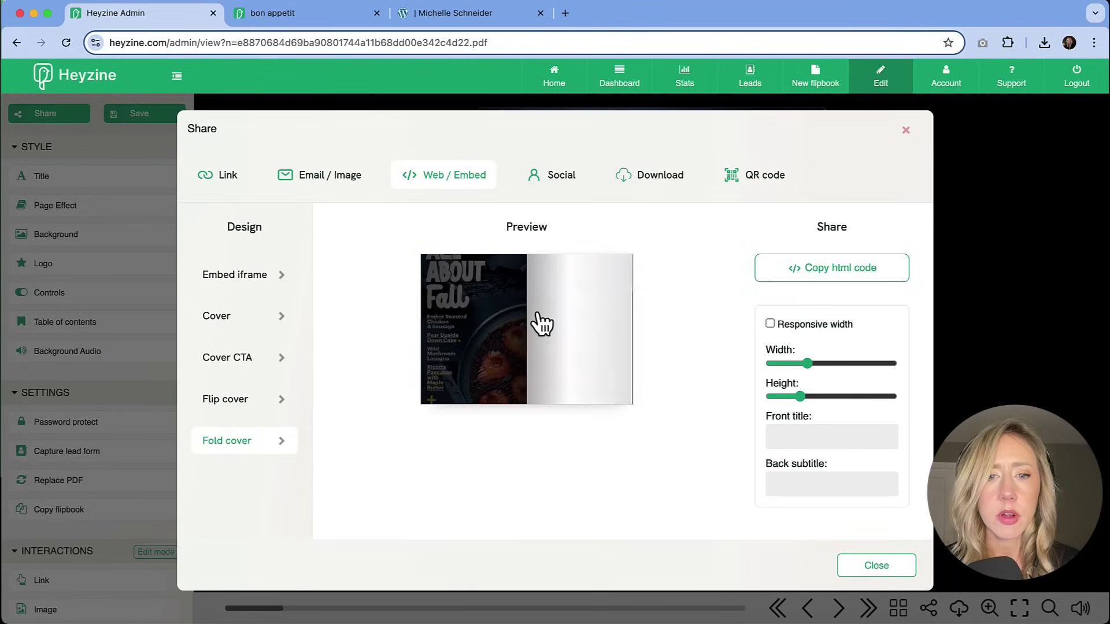
click(260, 274)
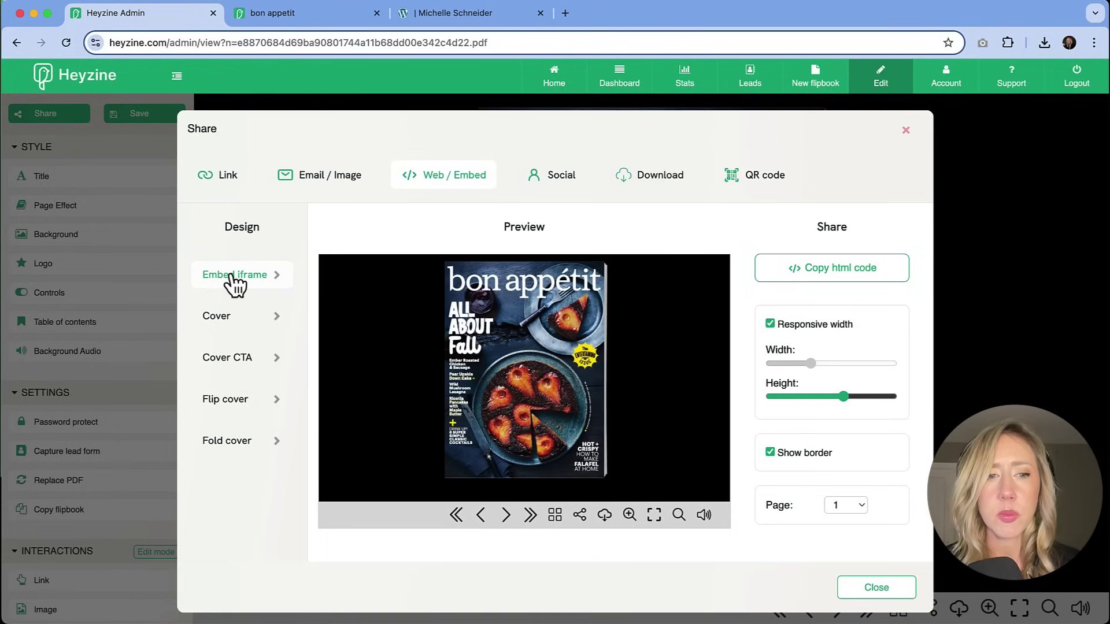
click(243, 323)
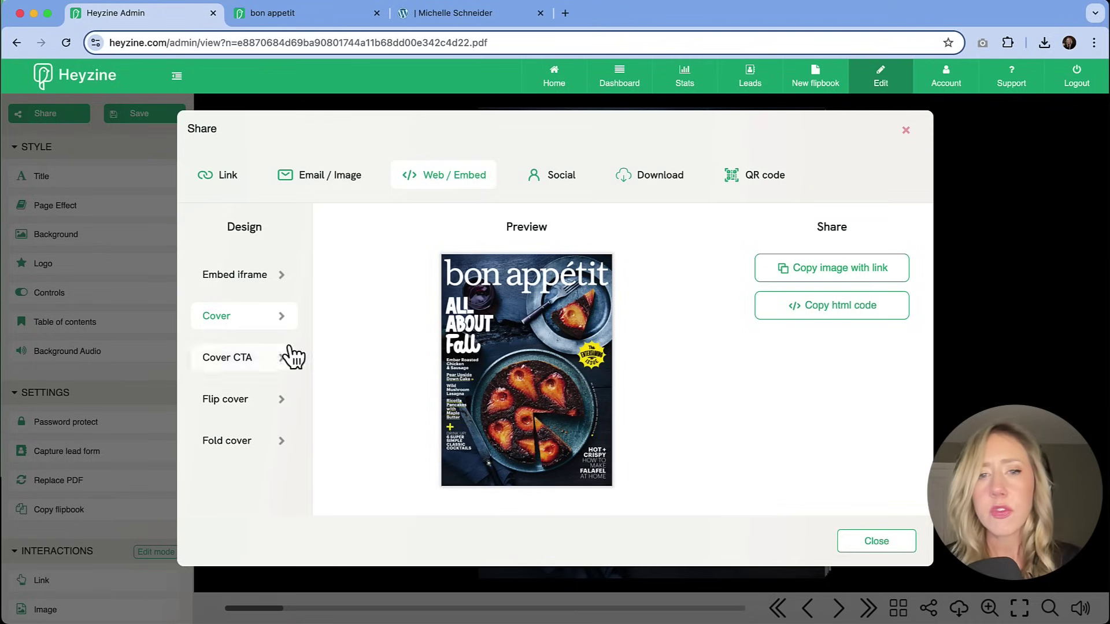
click(549, 185)
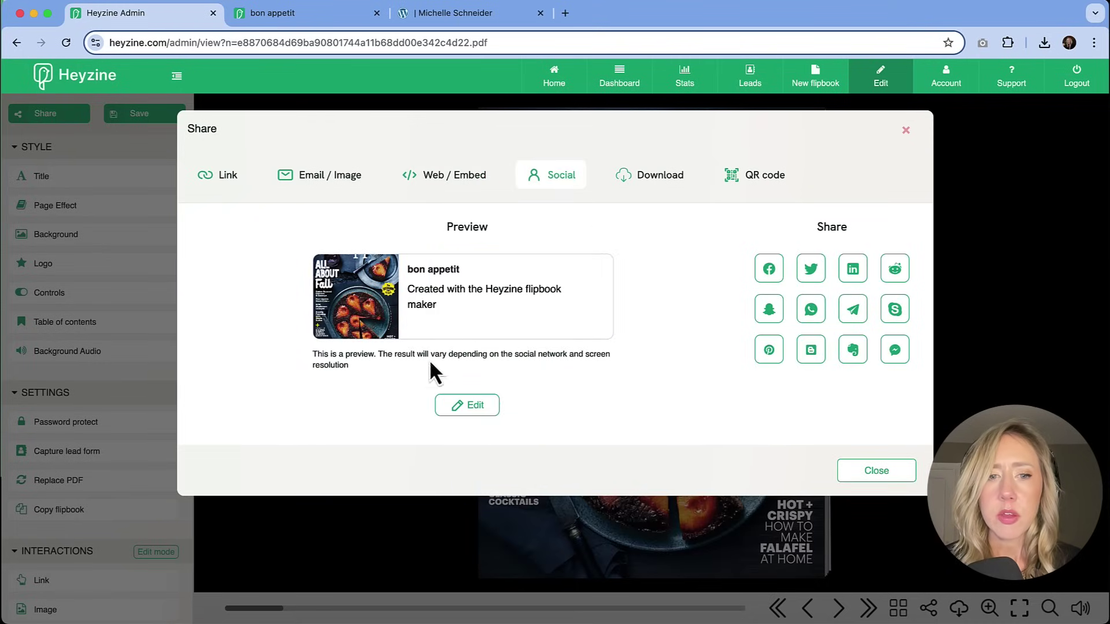
- Download the flipbook's source code from the download sharing options and check the finished file in the browser's downloads
click(647, 182)
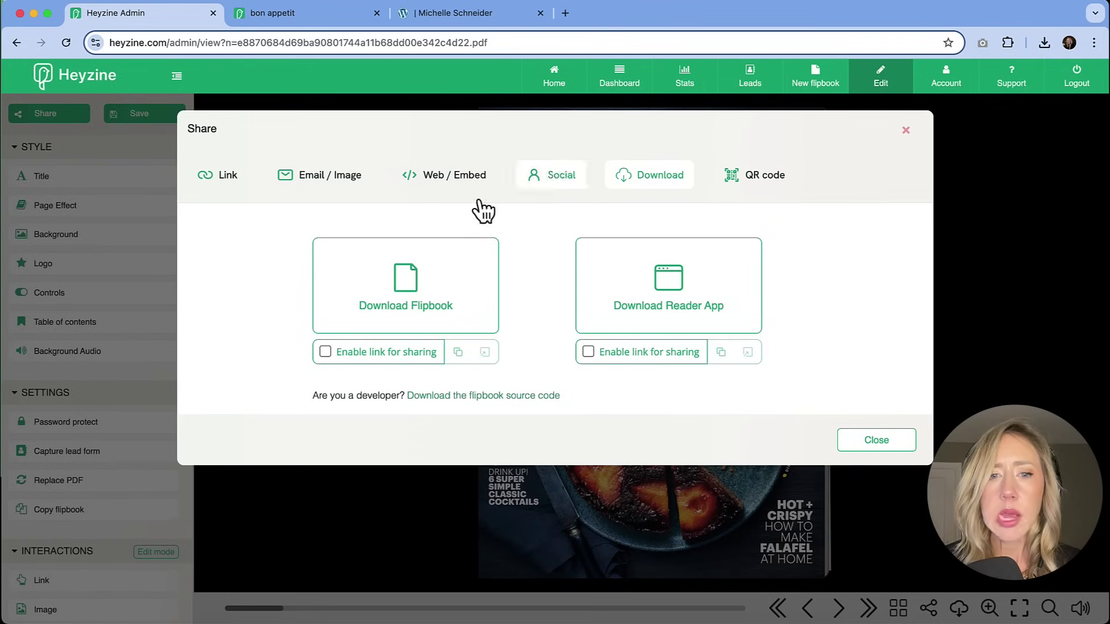
click(478, 293)
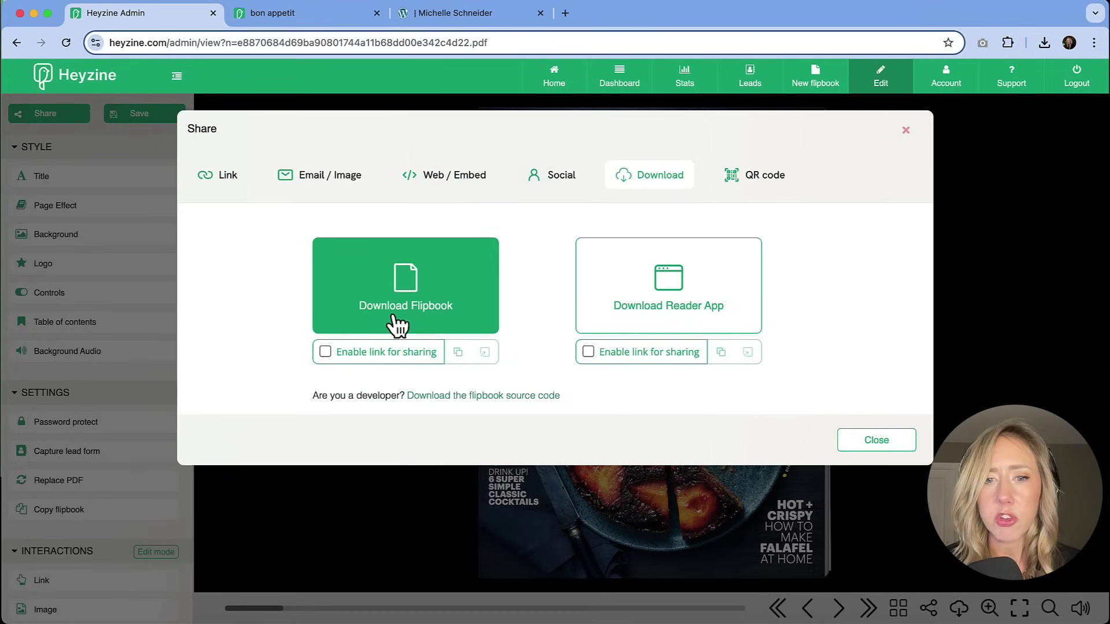
click(485, 399)
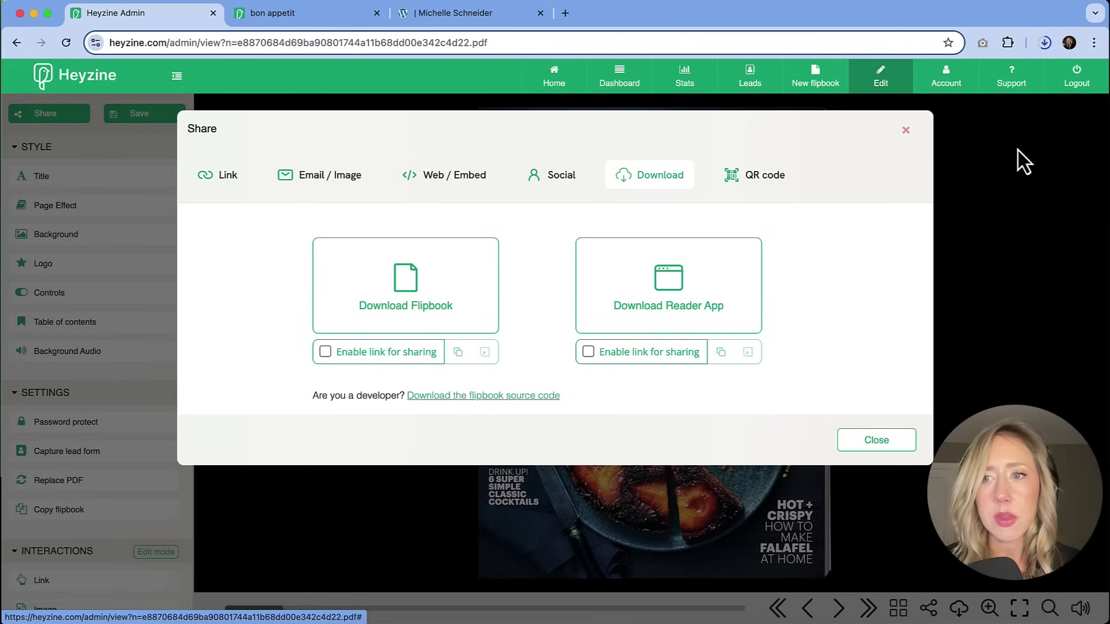
click(1044, 42)
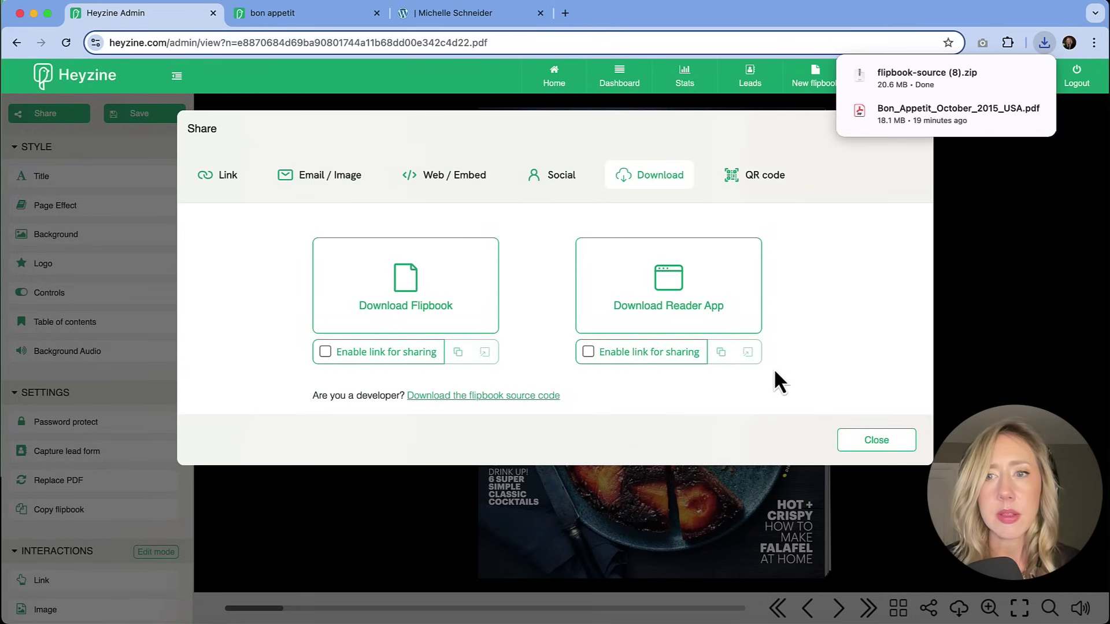
click(953, 220)
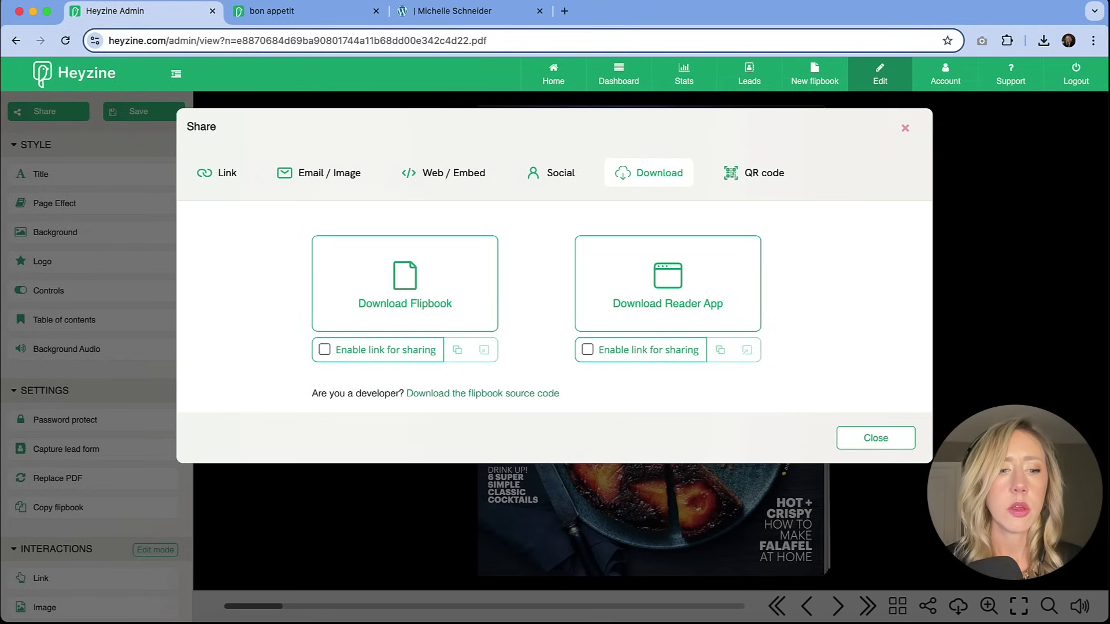
- Switch to Finder, rename the heyzine-flipbook folder in the extracted source download as bonappetit, and check the files inside it
click(179, 623)
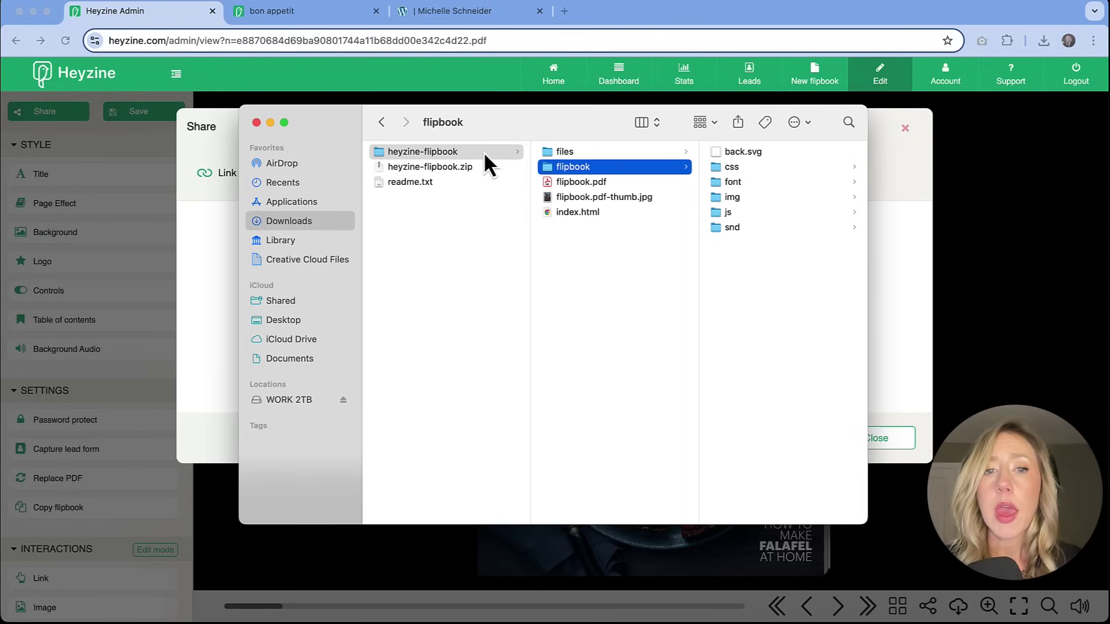
click(431, 154)
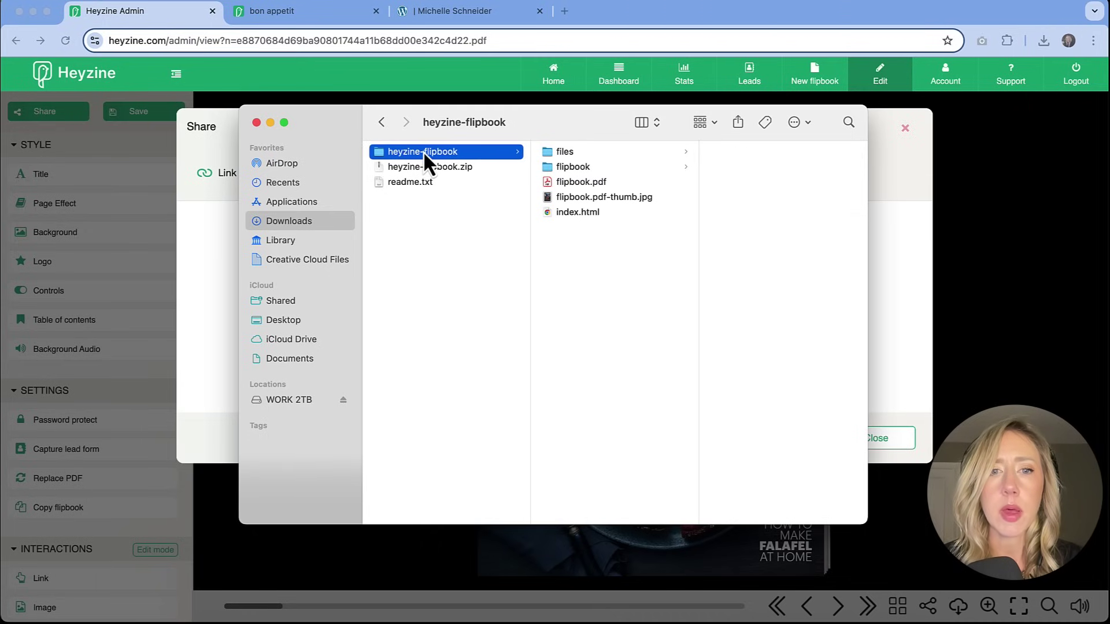
key(Left)
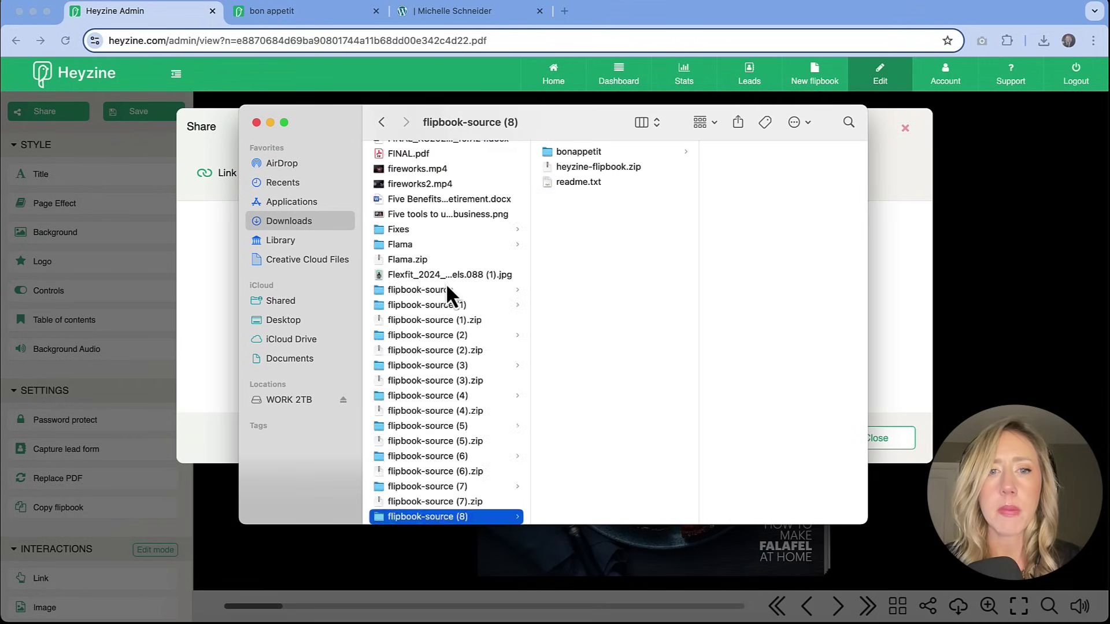
key(Right)
key(Right)
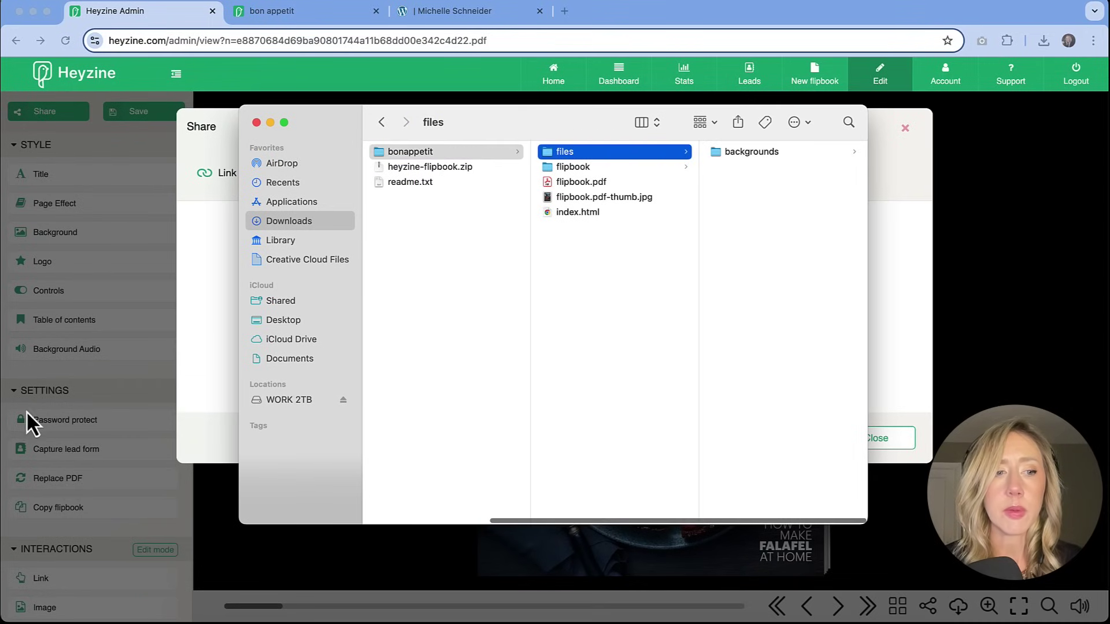
- Switch to Cyberduck and upload the bonappetit folder into the server's /codesomestuff directory, allowing the unknown fingerprint
click(5, 460)
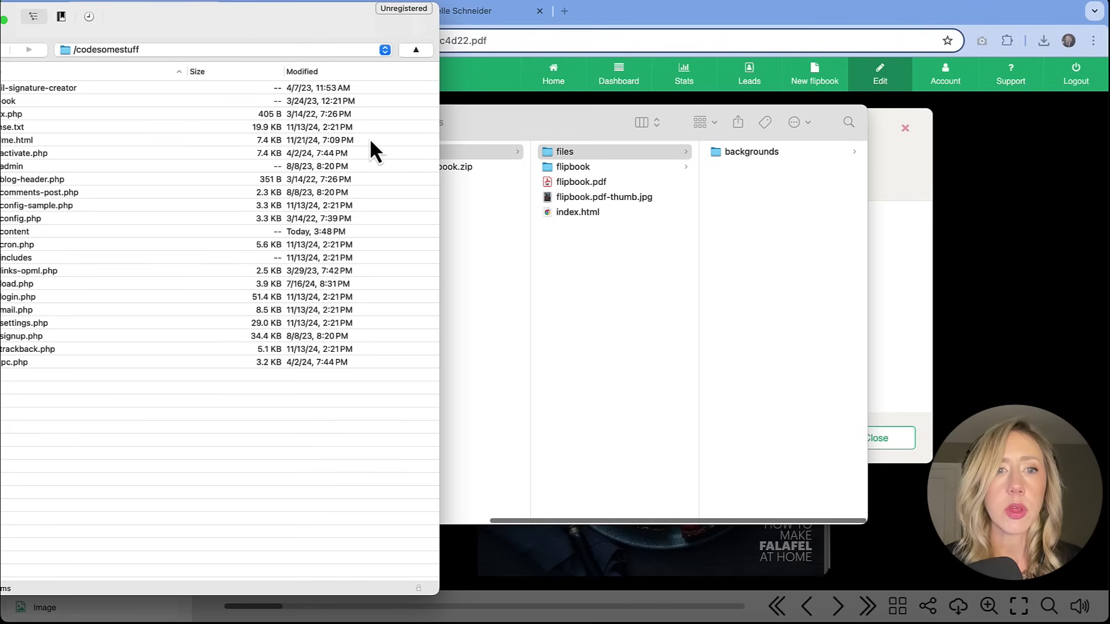
drag(314, 37, 155, 573)
click(587, 135)
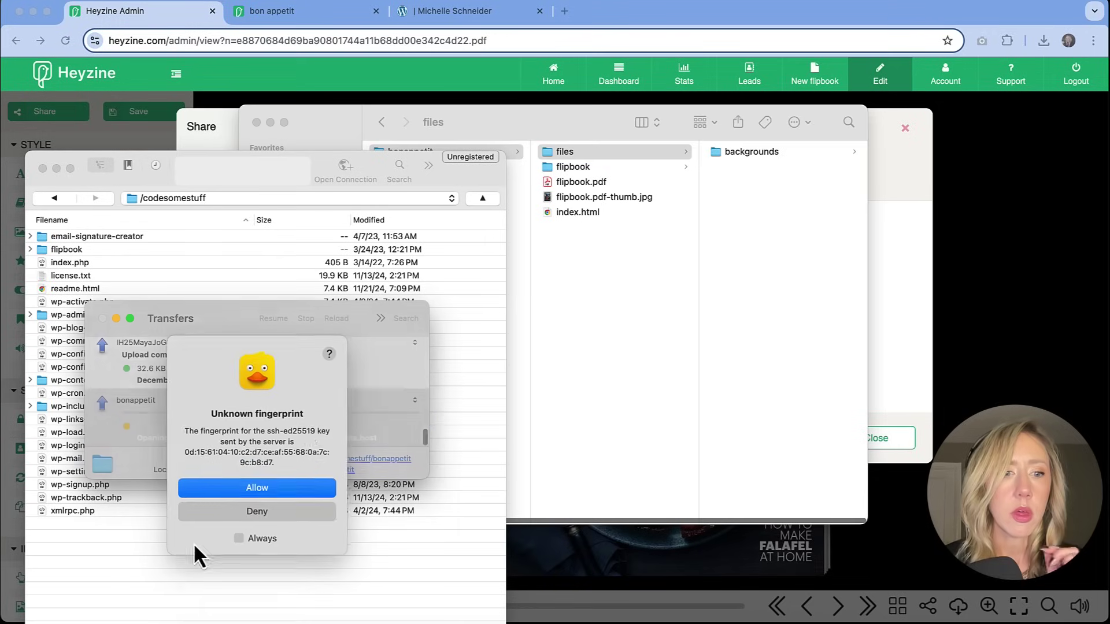
click(289, 488)
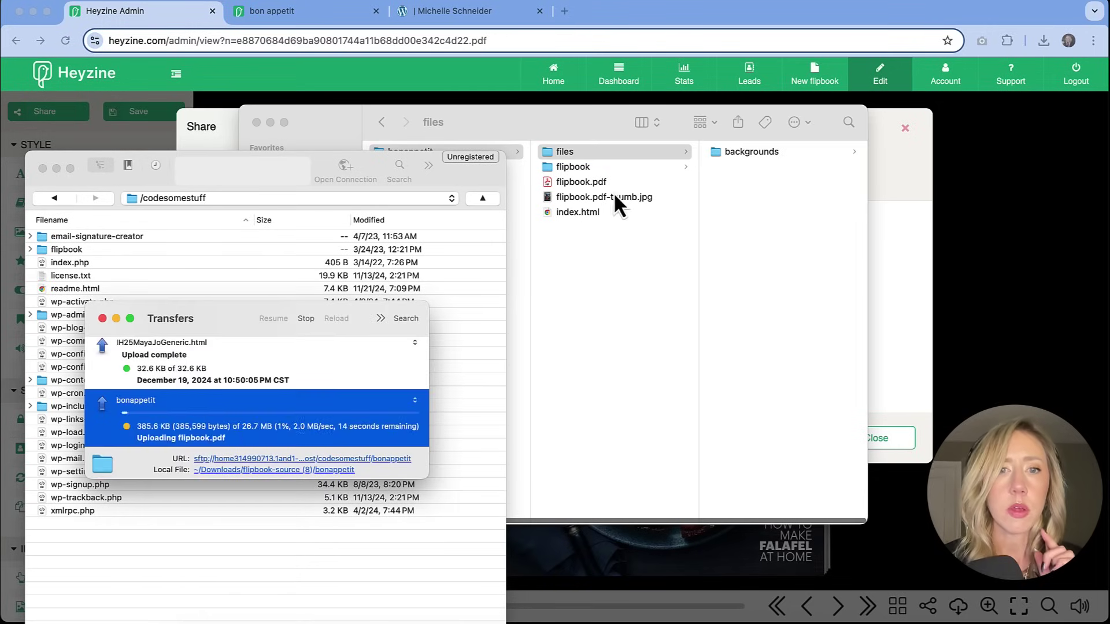
- Switch back to the browser, open codesomestuff.com/bonappetit/ in a new tab, and check the self-hosted flipbook alongside Heyzine's download sharing options
click(711, 10)
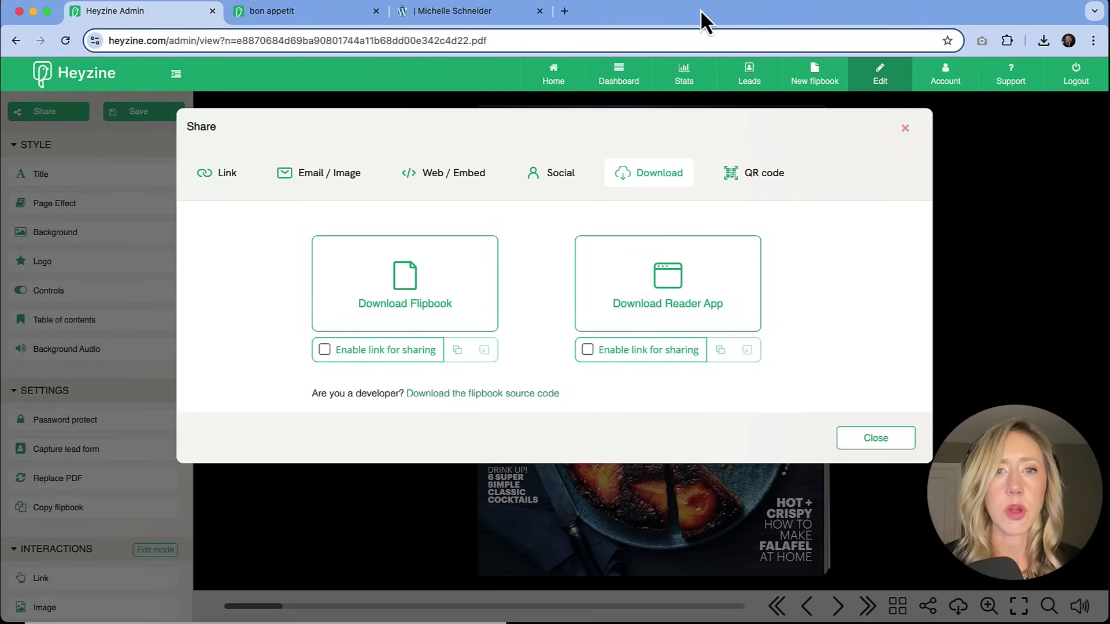
click(564, 11)
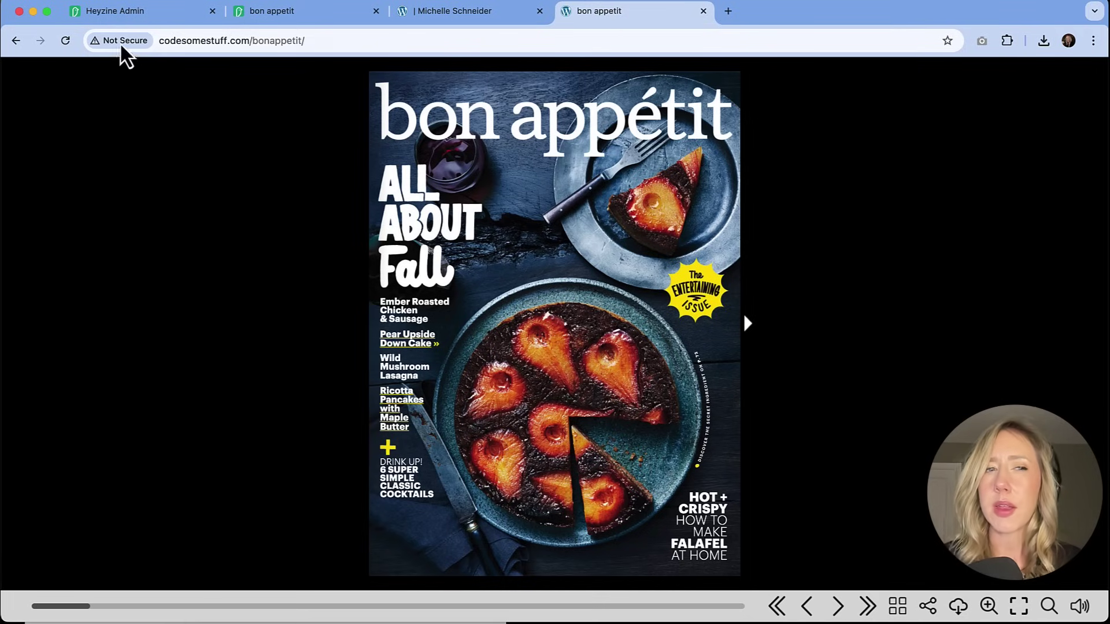
click(119, 16)
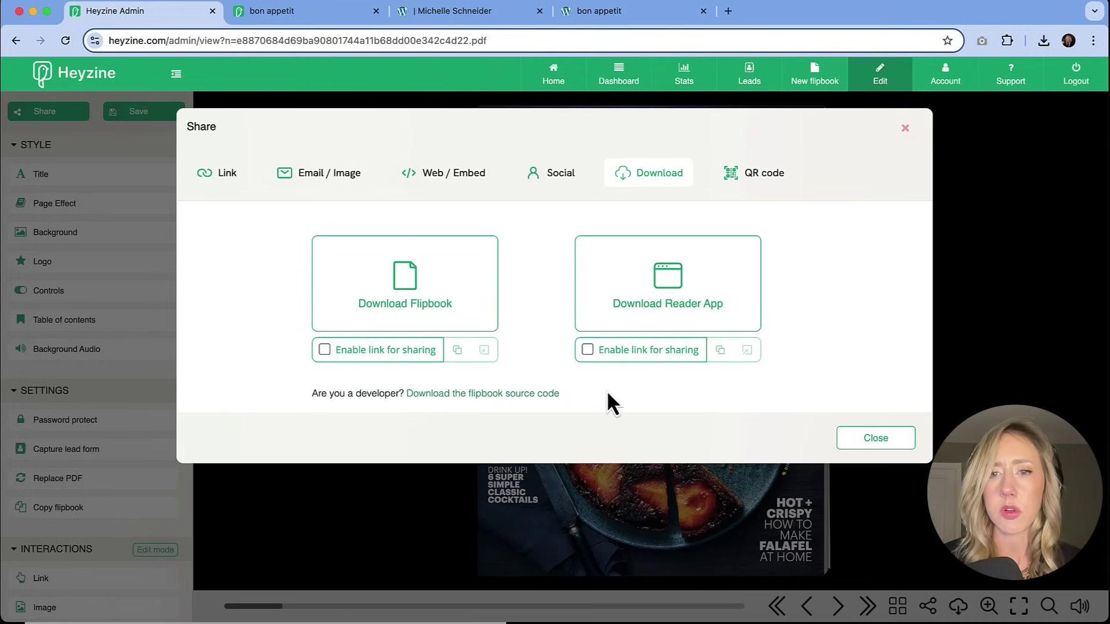
click(599, 11)
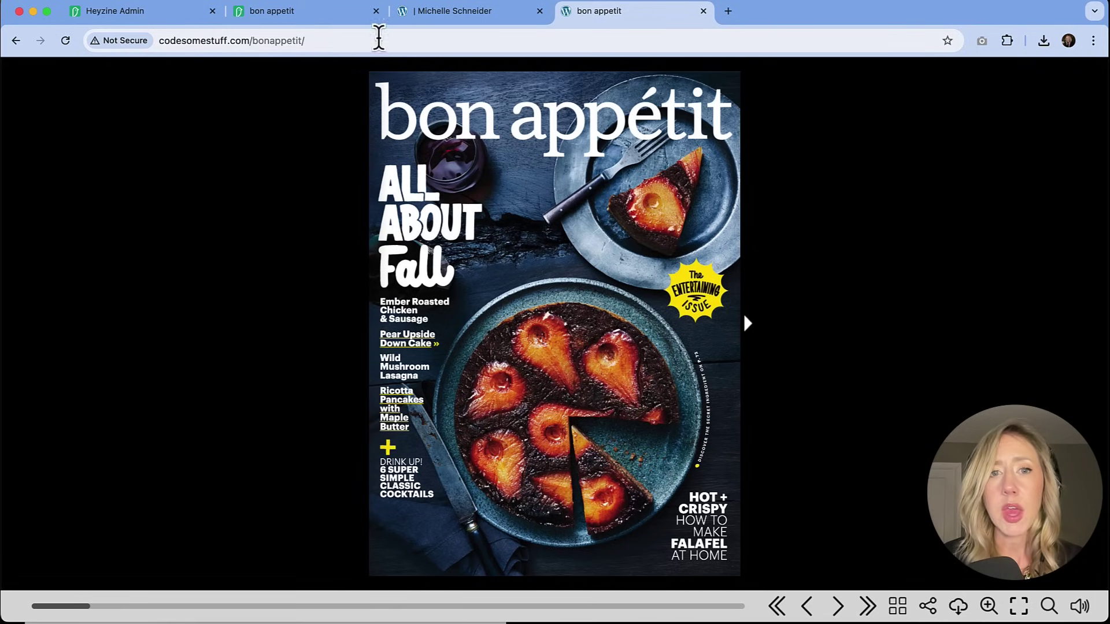
- Return to the WordPress page with the embedded flipbook and open it for editing in the Divi visual builder
click(438, 18)
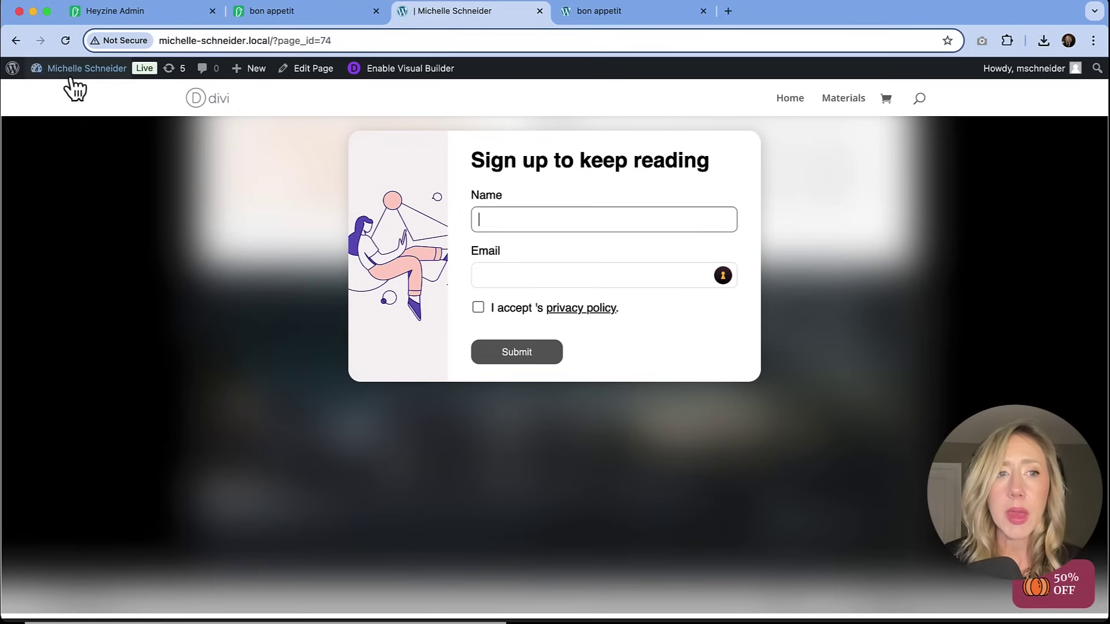
scroll(428, 289, down, 5)
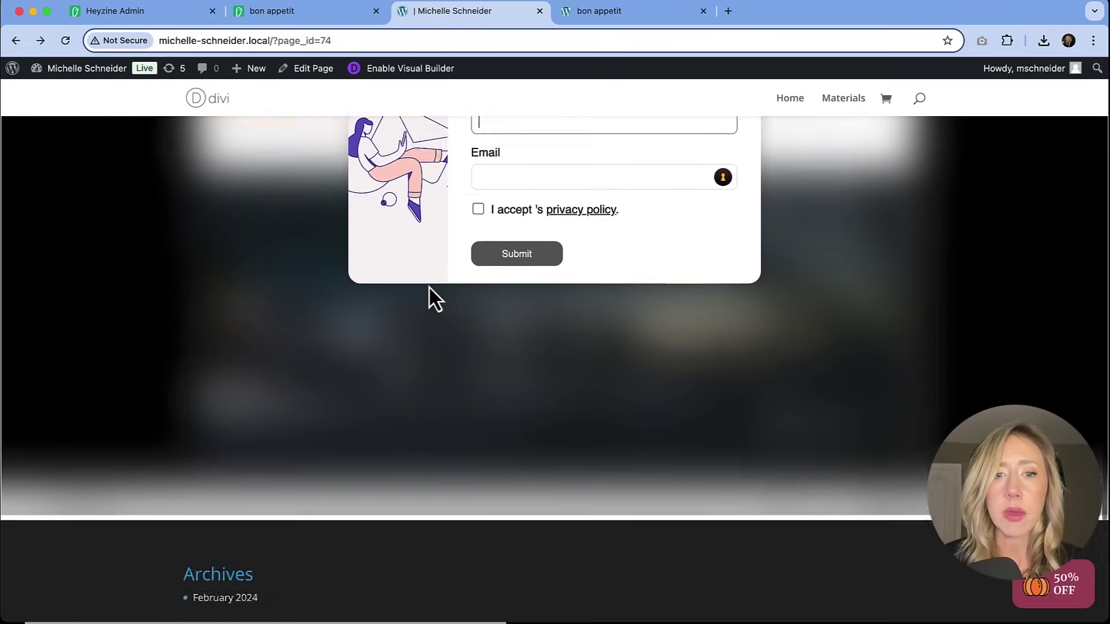
click(318, 71)
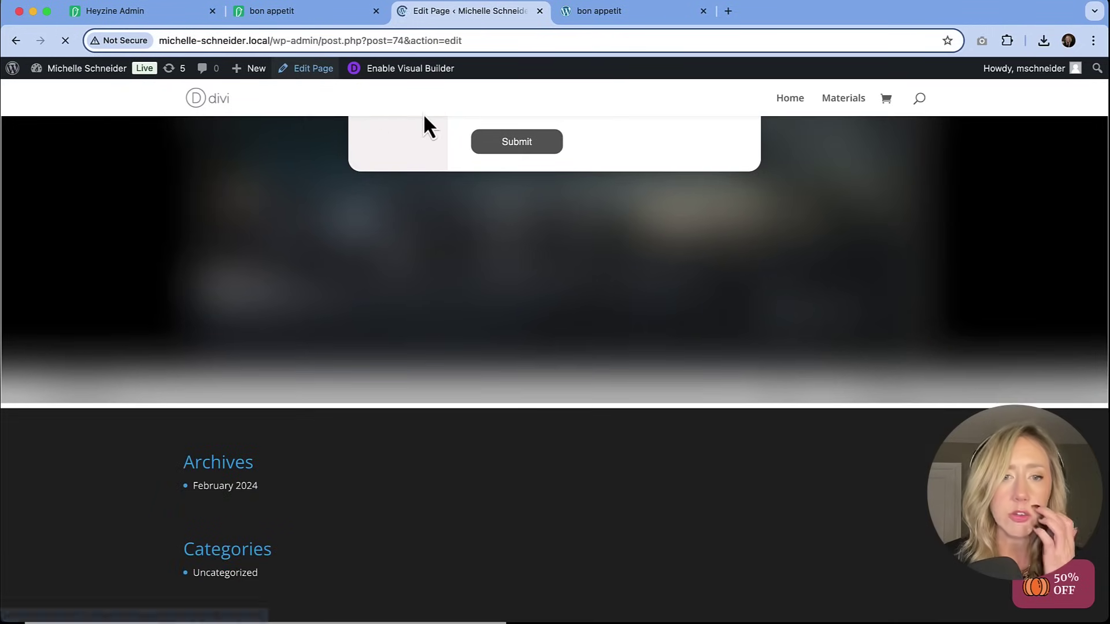
click(485, 306)
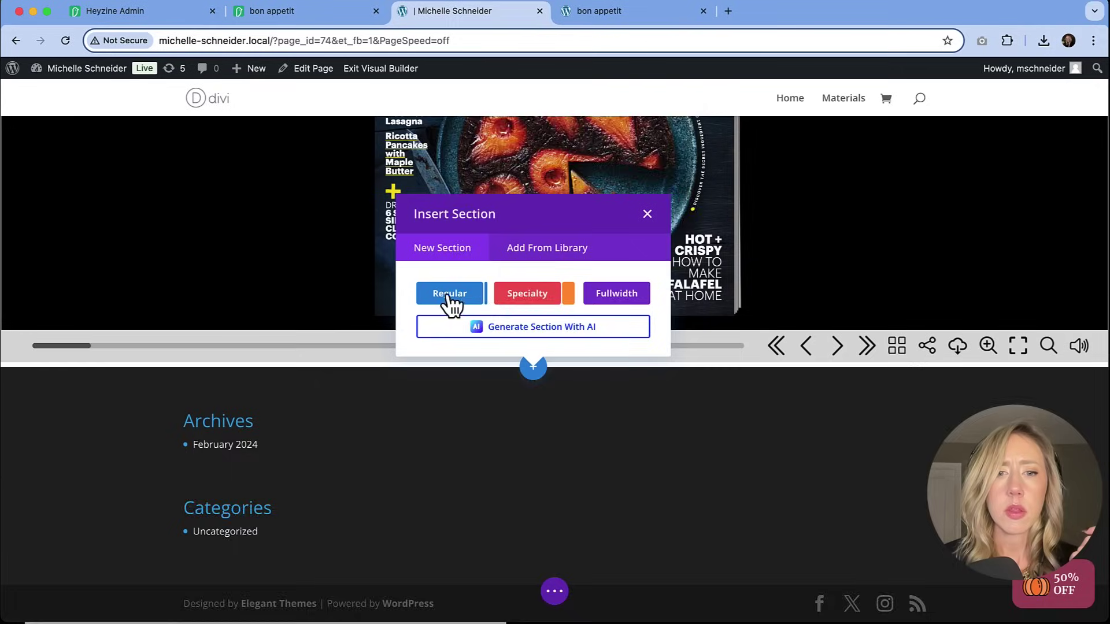
- Insert a regular section below the embedded flipbook with a one-column row containing a Button module
click(452, 296)
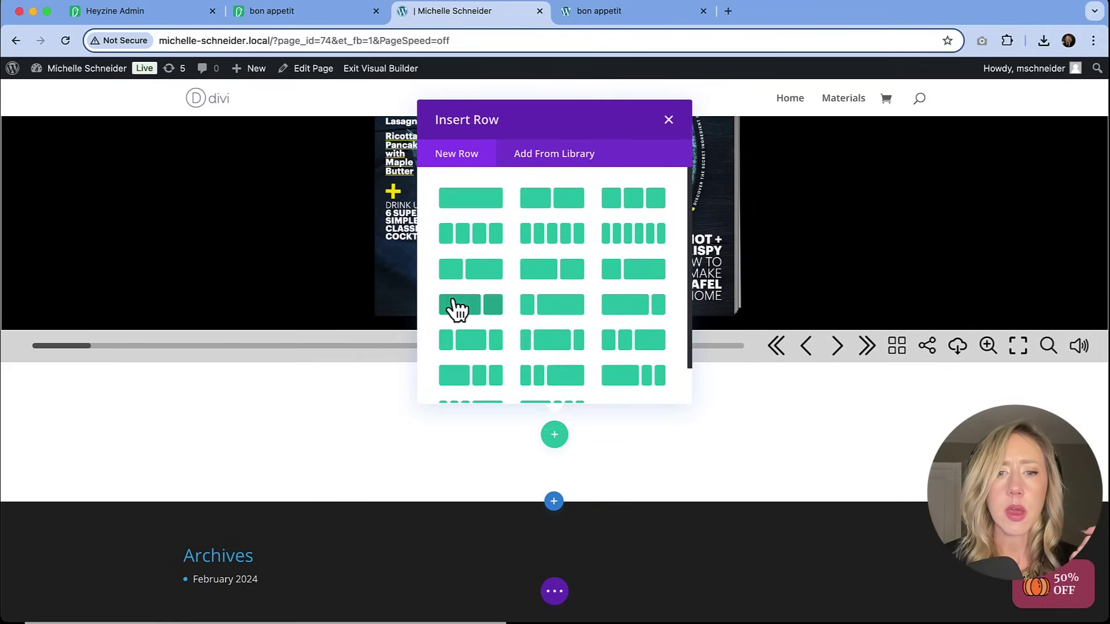
click(461, 203)
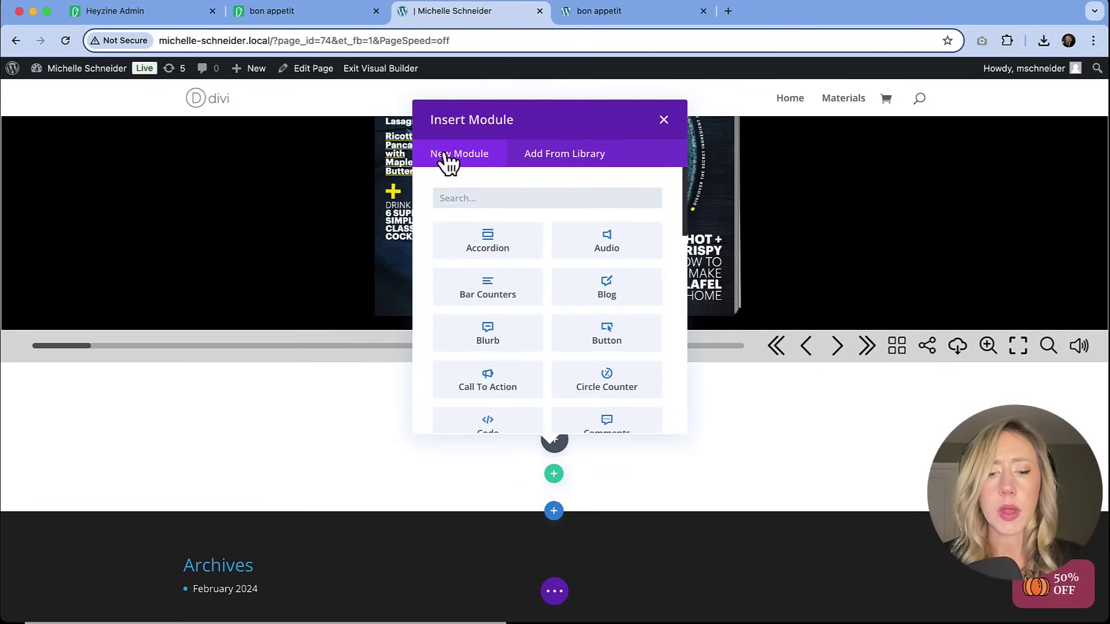
text(bu)
click(489, 243)
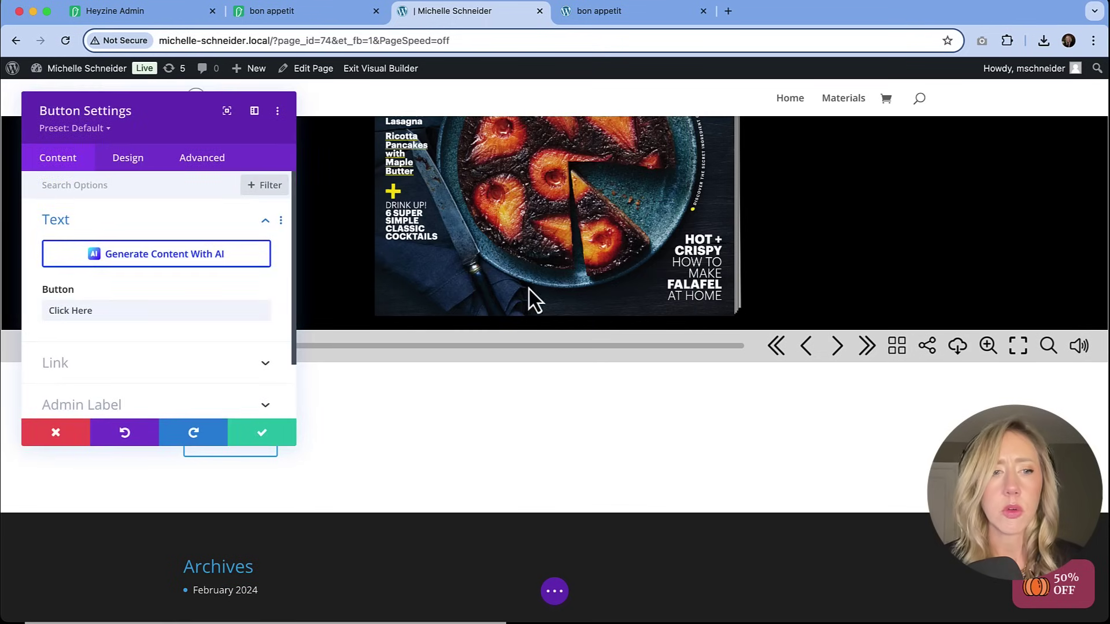
- Copy the self-hosted flipbook's address, codesomestuff.com/bonappetit/, set it as the button's link URL, and save the button settings
click(99, 370)
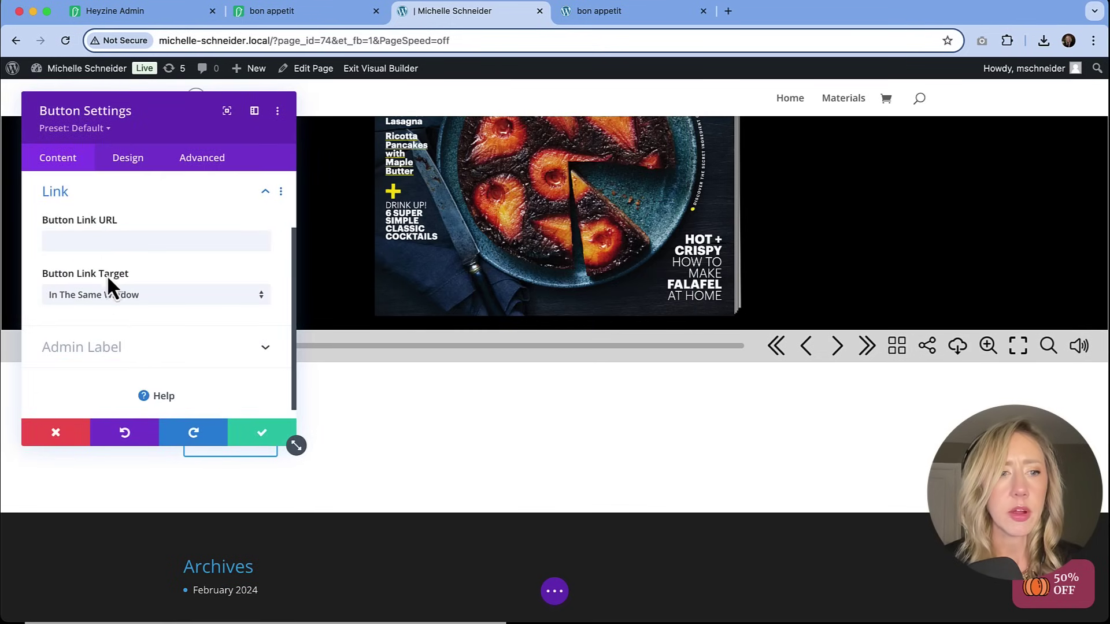
click(636, 15)
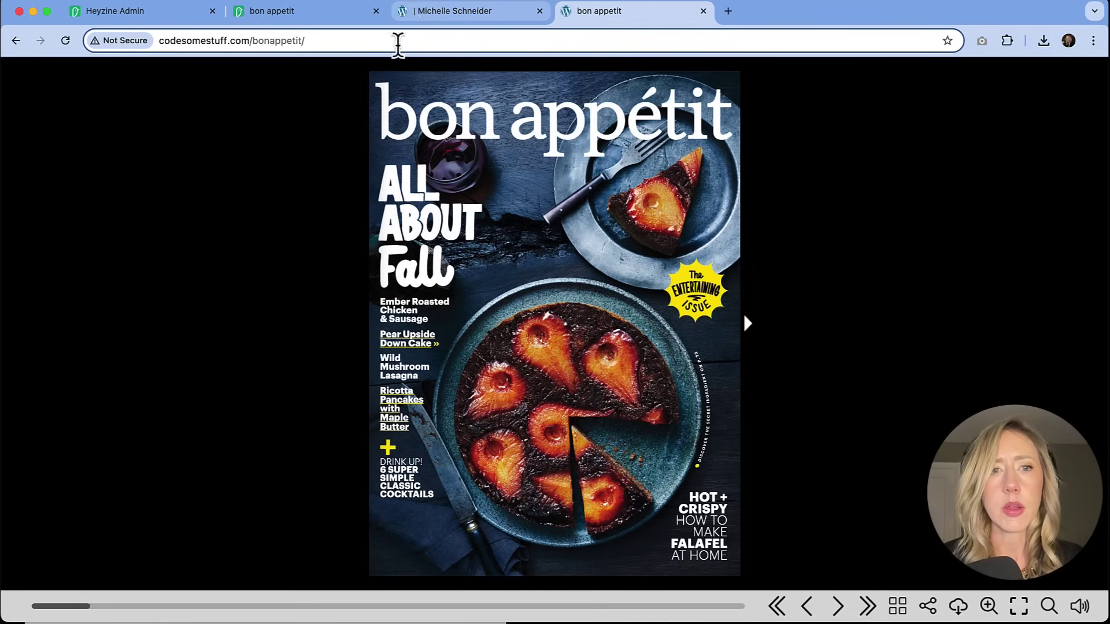
click(401, 39)
key(super+c)
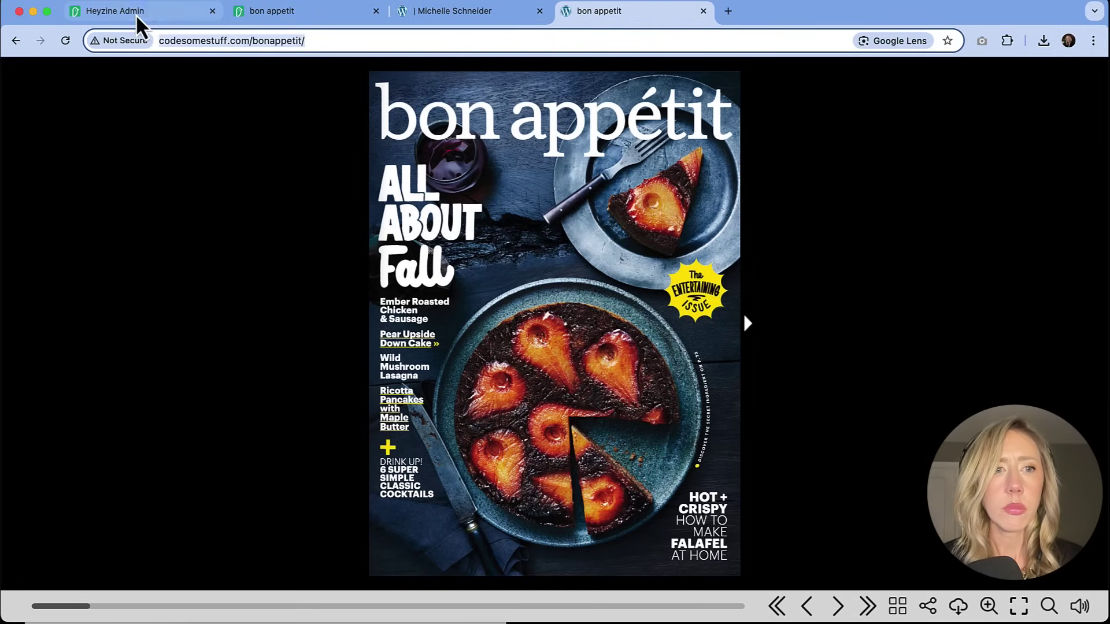
click(428, 17)
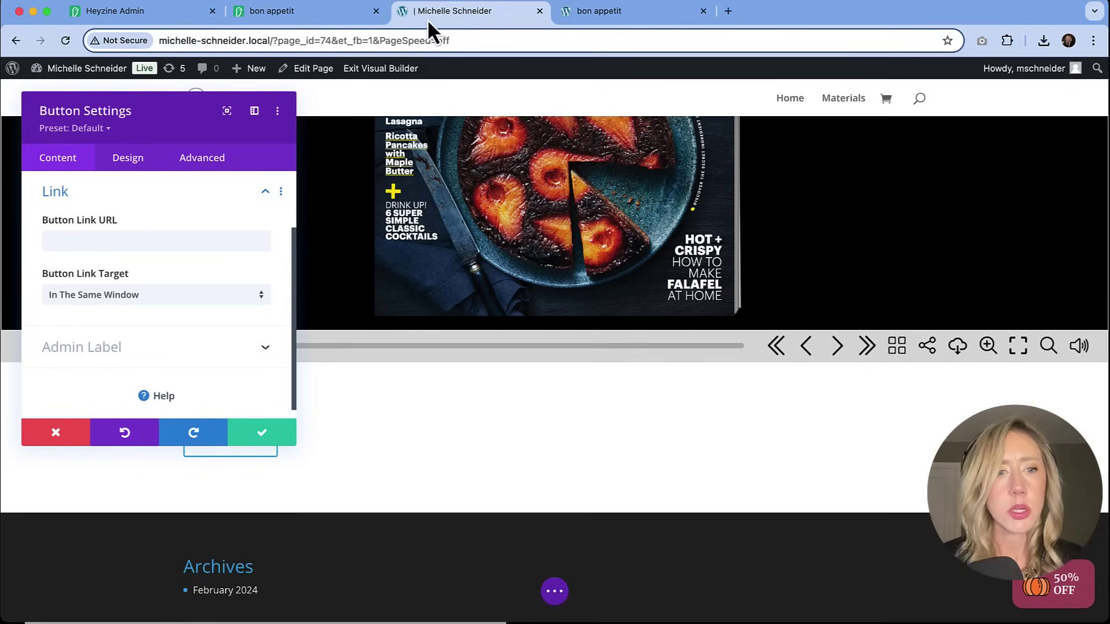
click(94, 240)
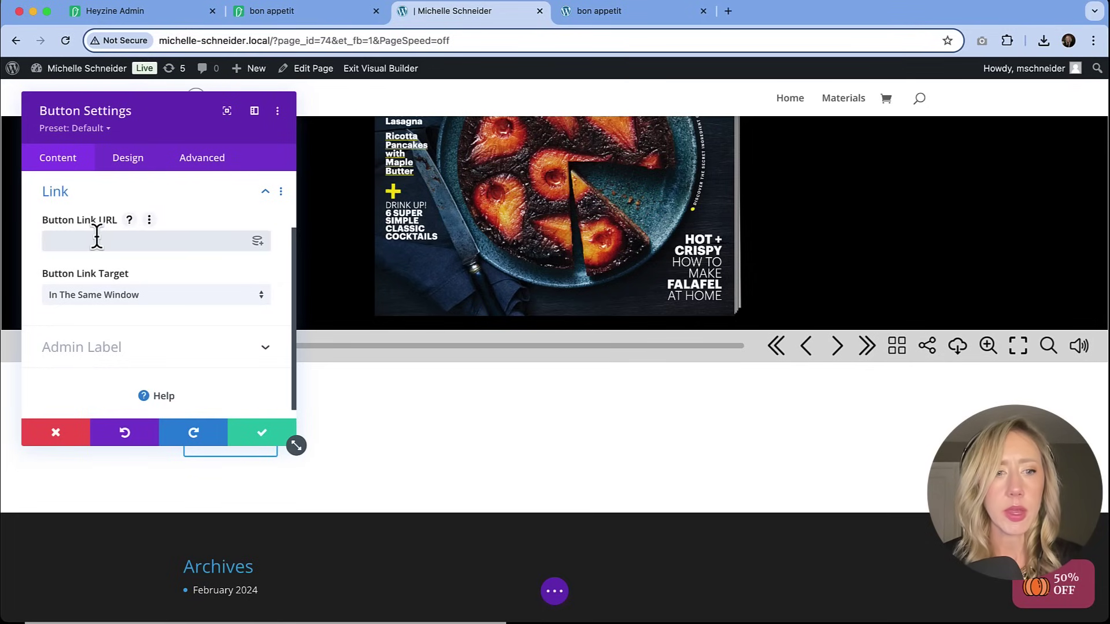
key(super+v)
click(262, 438)
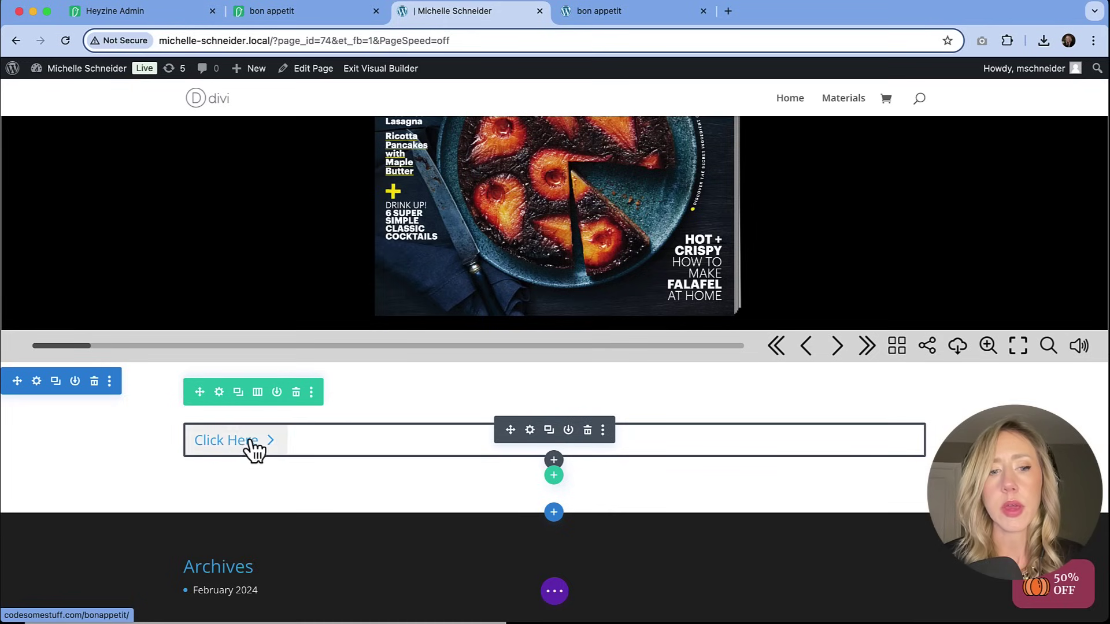
- Save the page while exiting the visual builder, and test the Click Here button on the live page
click(374, 68)
click(640, 420)
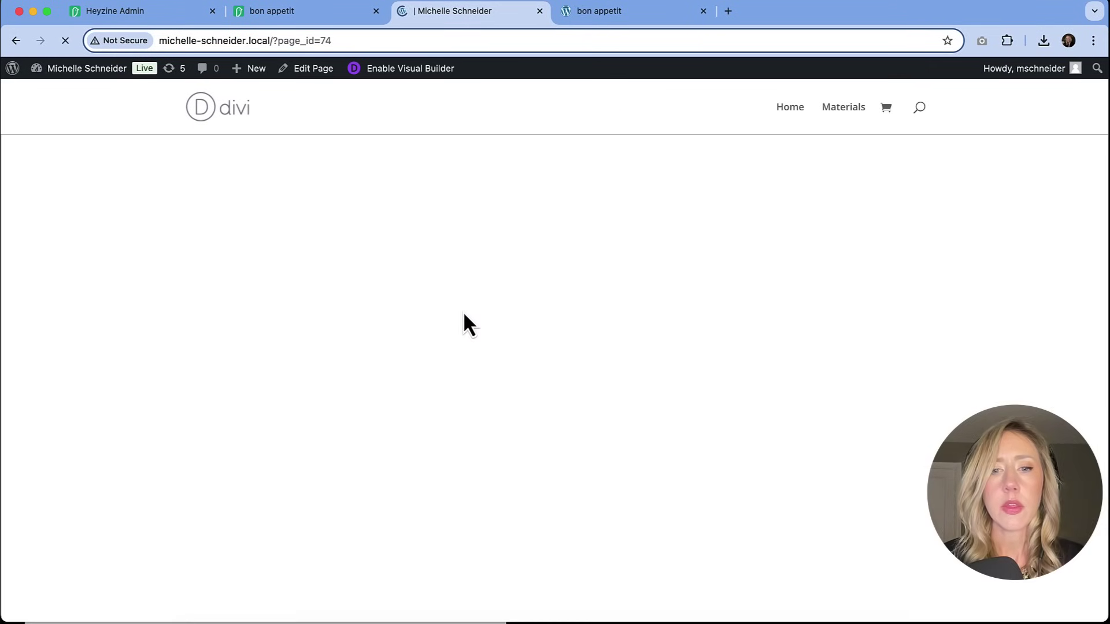
scroll(454, 371, down, 3)
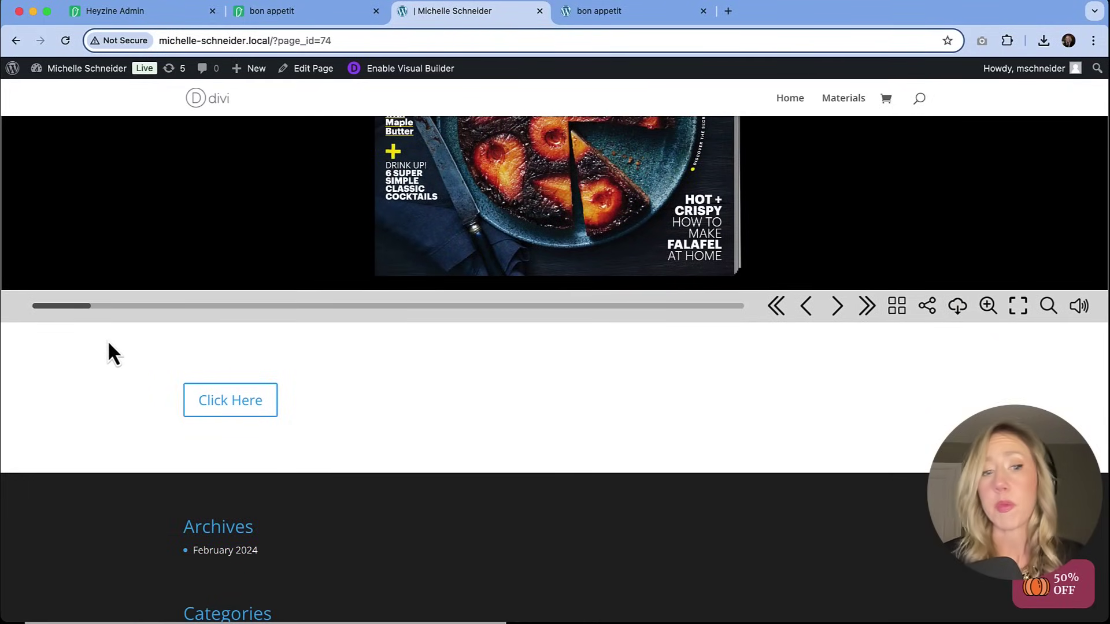
click(230, 404)
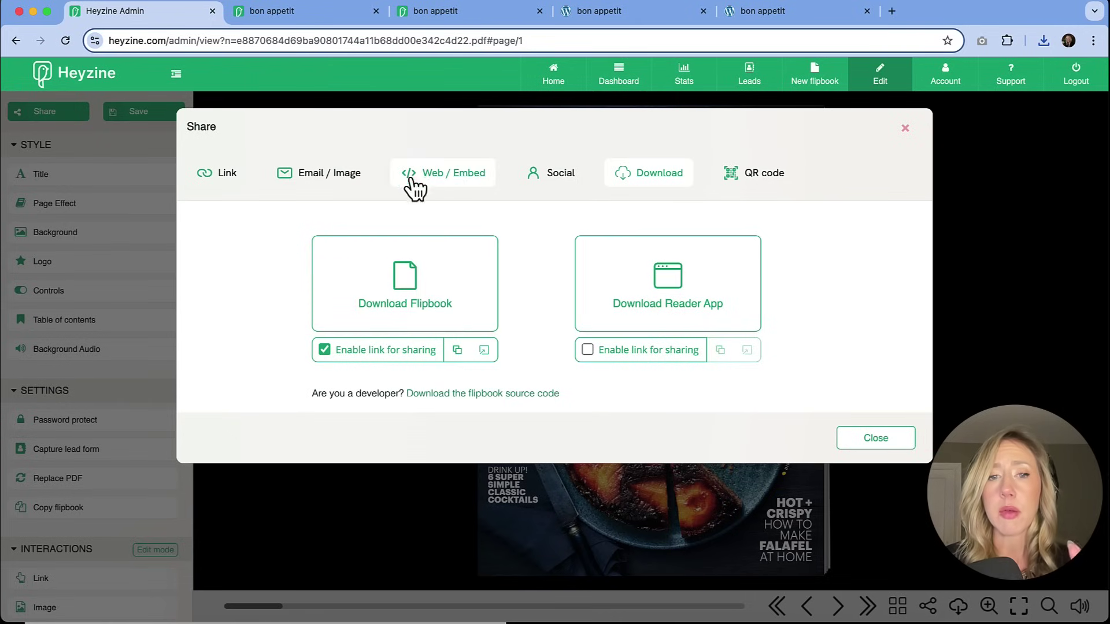
- Review the flipbook's link, web embed and download sharing options in the Heyzine admin, and close the Share dialog
click(231, 182)
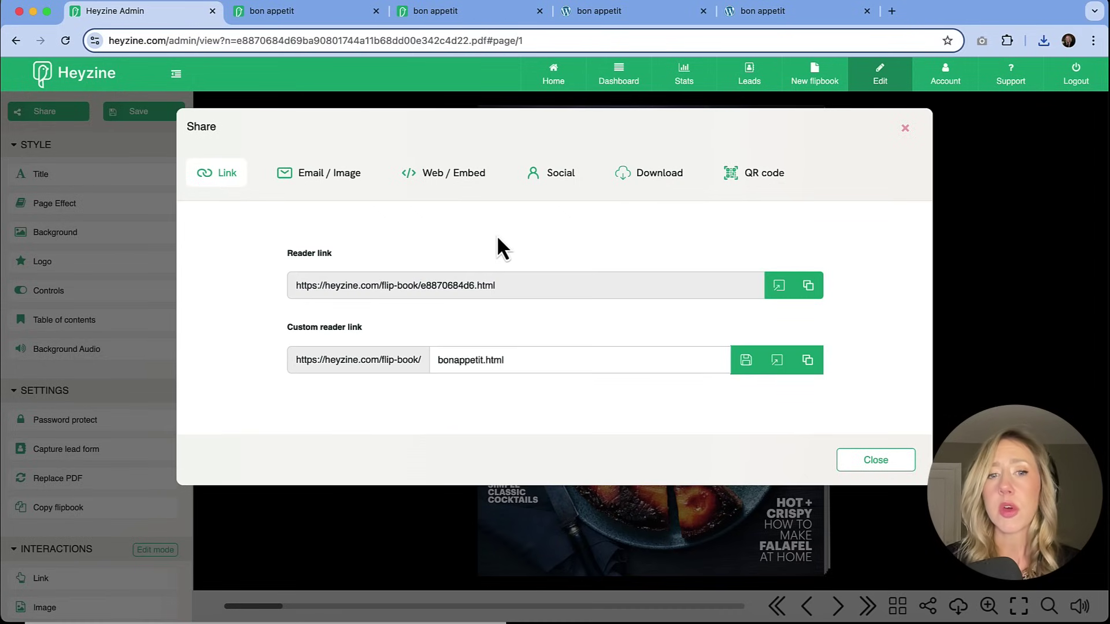
click(442, 173)
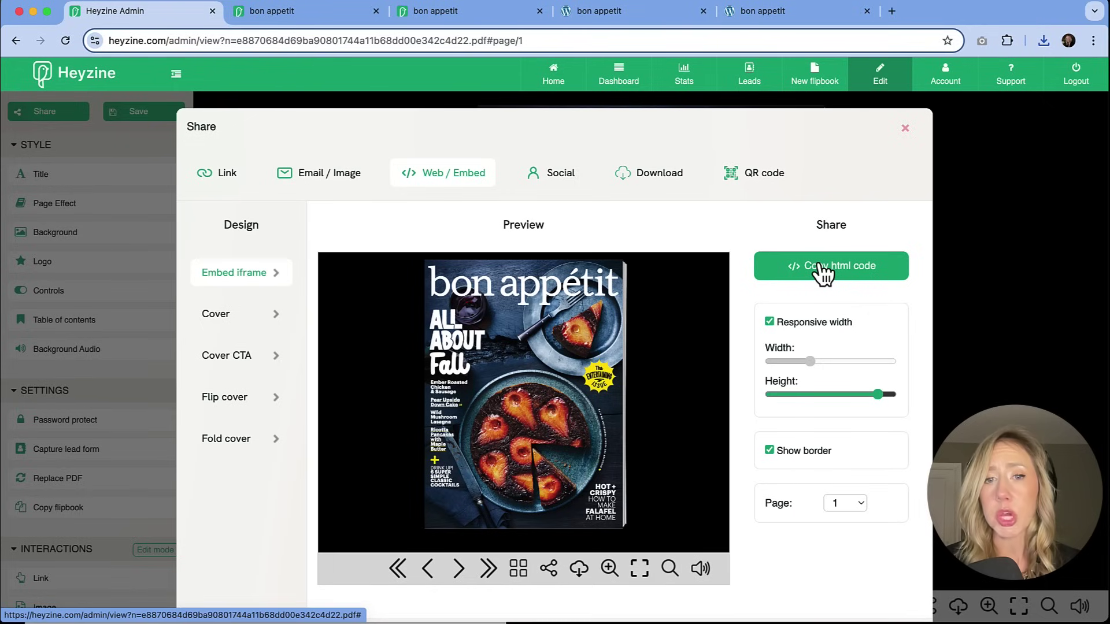
click(650, 190)
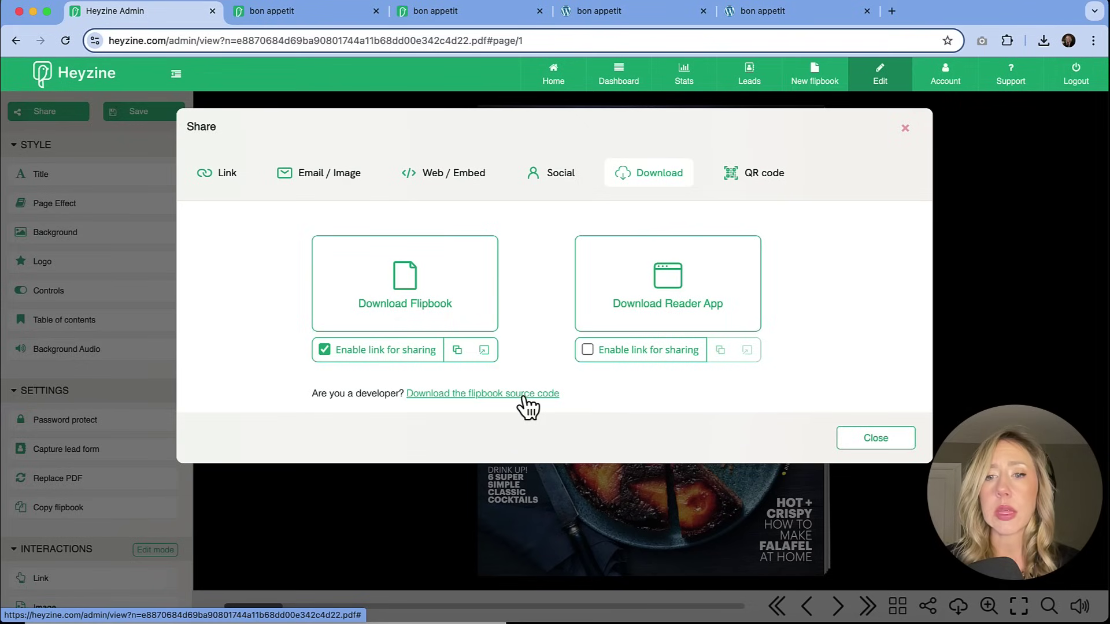
click(880, 443)
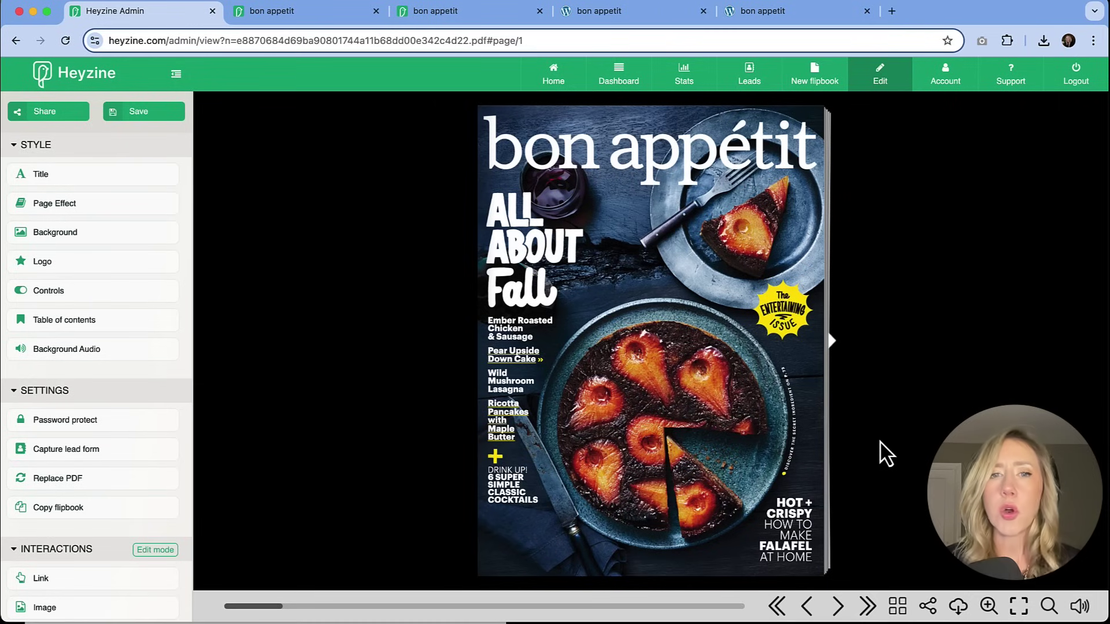